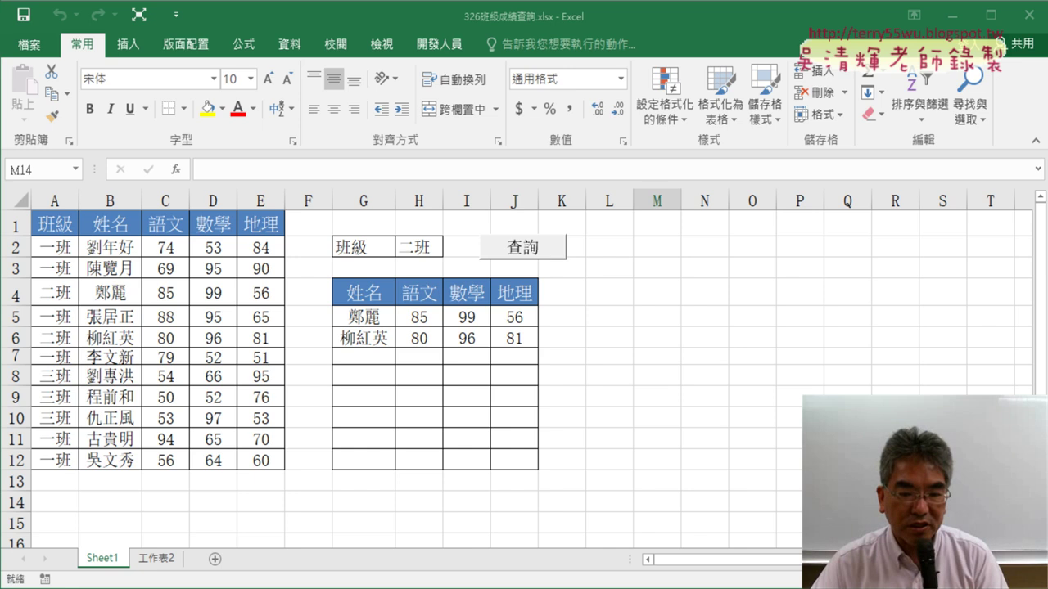
Choose 一班 in the H2 class dropdown and run 查詢 to list its six students' scores
{"action": "left_click", "coordinate": [432, 246]}
{"action": "left_click", "coordinate": [449, 249]}
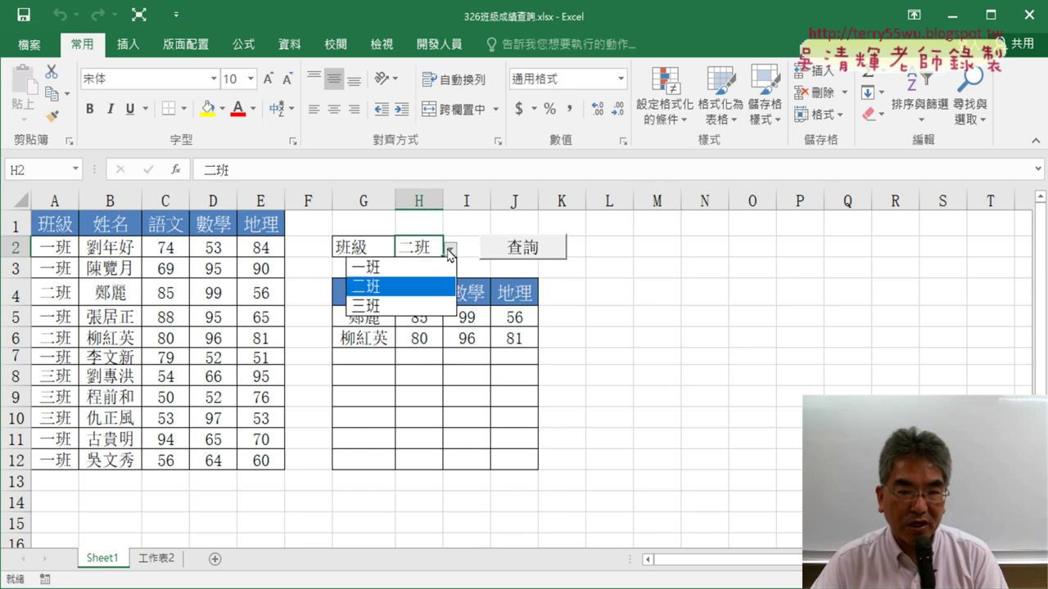
{"action": "left_click", "coordinate": [393, 265]}
{"action": "left_click", "coordinate": [510, 252]}
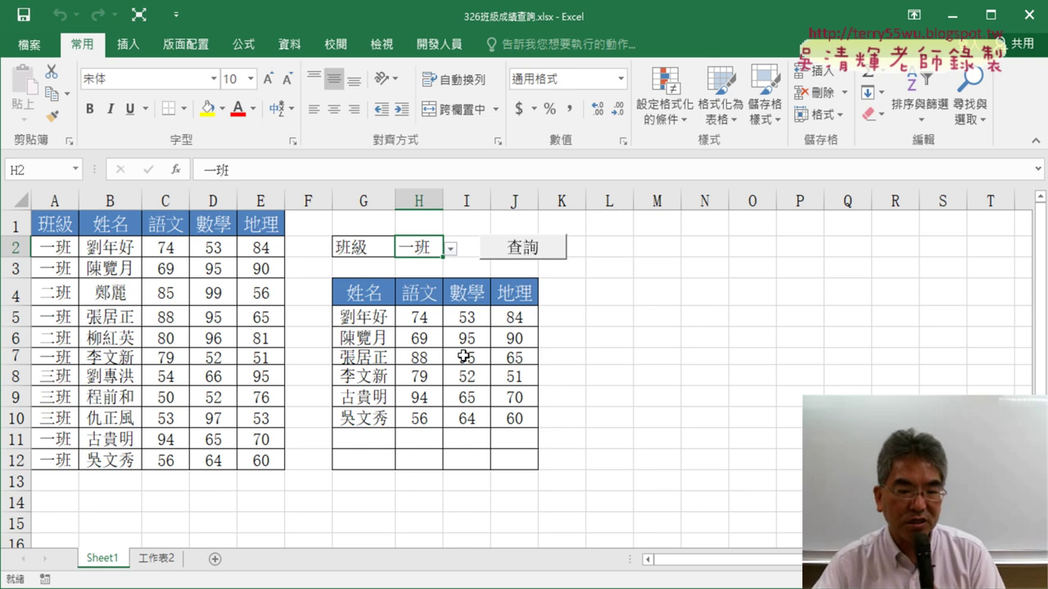
Open the shared ChatGPT conversation link from the Google Docs notes in Chrome
{"action": "key", "text": "alt+Tab"}
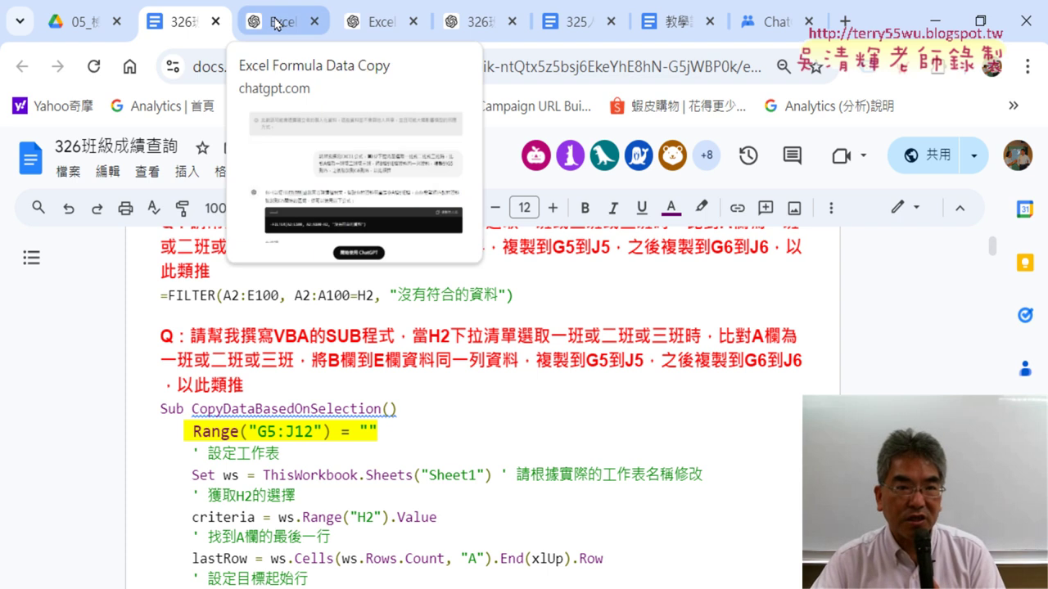
{"action": "scroll", "coordinate": [487, 344], "scroll_direction": "up", "scroll_amount": 3}
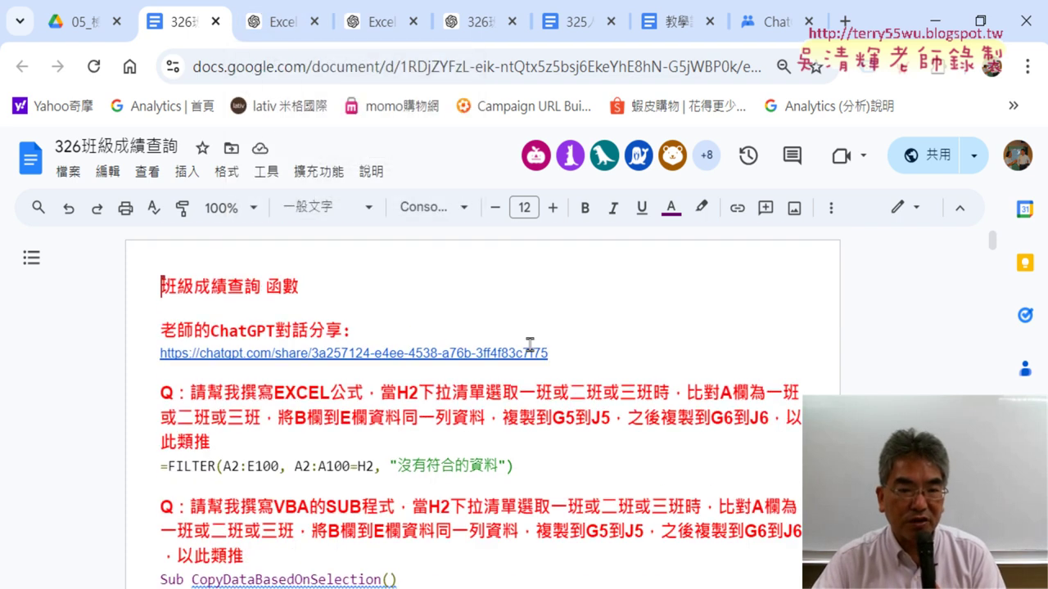
{"action": "left_click", "coordinate": [368, 350]}
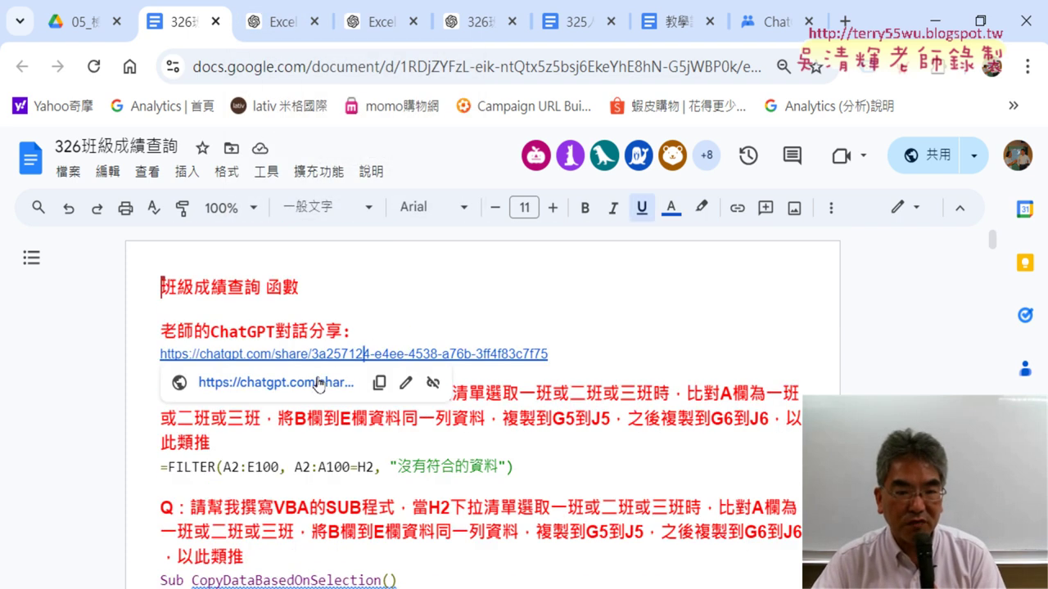
{"action": "left_click", "coordinate": [281, 29]}
Scroll to the CopyDataBasedOnSelection VBA code and highlight its five Dim declaration lines
{"action": "scroll", "coordinate": [457, 268], "scroll_direction": "down", "scroll_amount": 10}
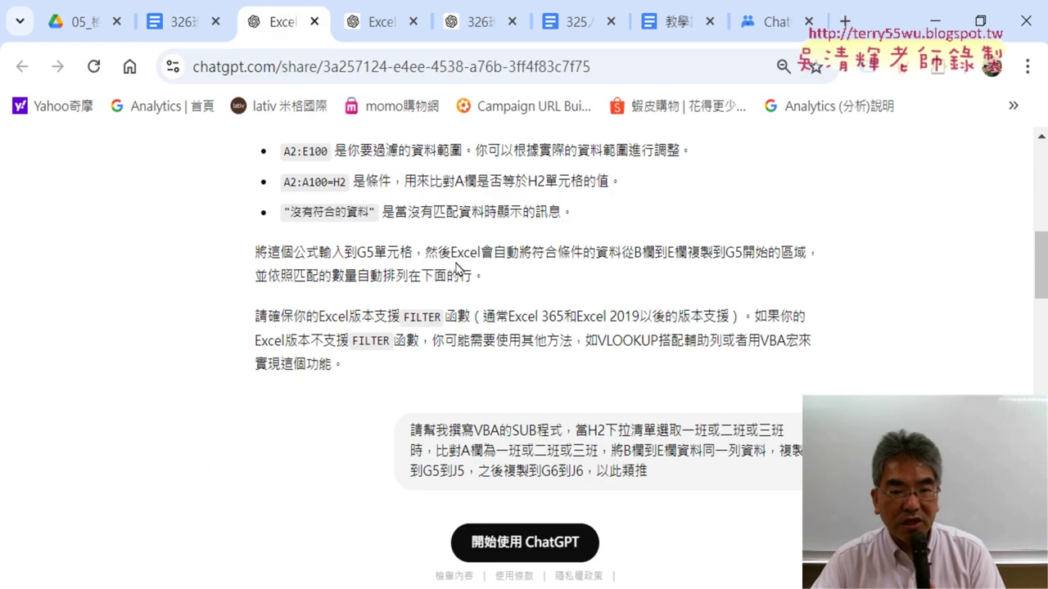
{"action": "scroll", "coordinate": [457, 268], "scroll_direction": "down", "scroll_amount": 2}
{"action": "scroll", "coordinate": [457, 269], "scroll_direction": "down", "scroll_amount": 3}
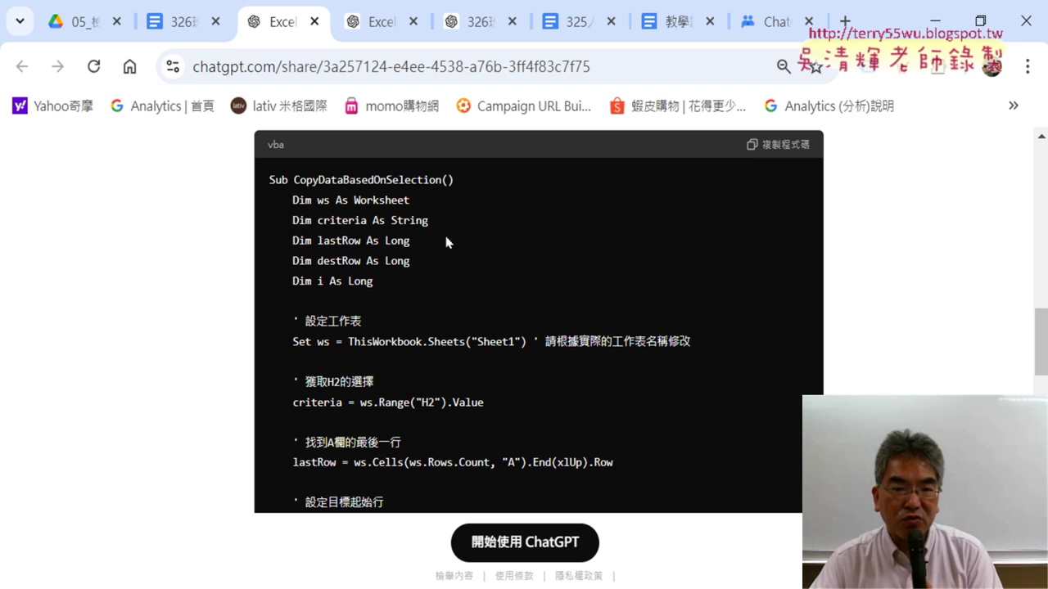
{"action": "left_click_drag", "start_coordinate": [381, 286], "coordinate": [270, 220]}
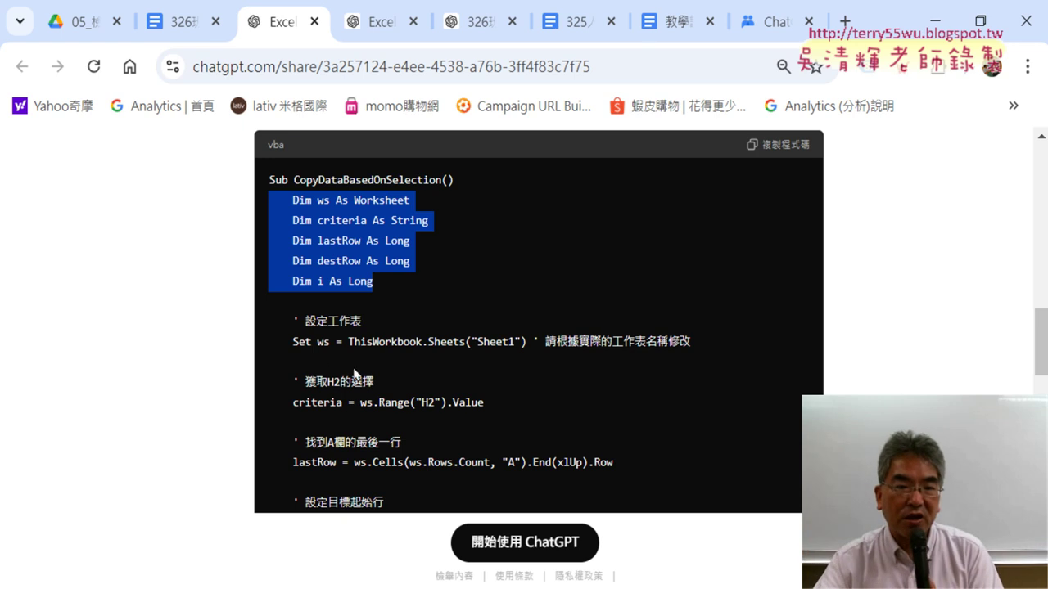
{"action": "left_click", "coordinate": [184, 24]}
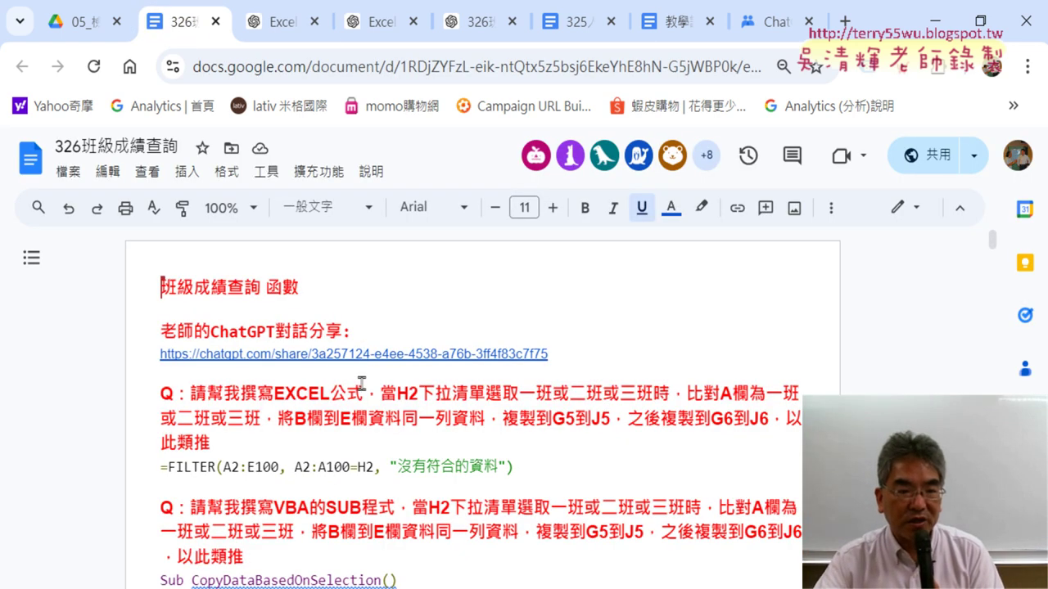
Highlight the G5:J12 clearing line and the Sub code block in the Google Docs notes
{"action": "scroll", "coordinate": [363, 382], "scroll_direction": "down", "scroll_amount": 3}
{"action": "scroll", "coordinate": [365, 381], "scroll_direction": "down", "scroll_amount": 2}
{"action": "left_click_drag", "start_coordinate": [399, 288], "coordinate": [142, 285]}
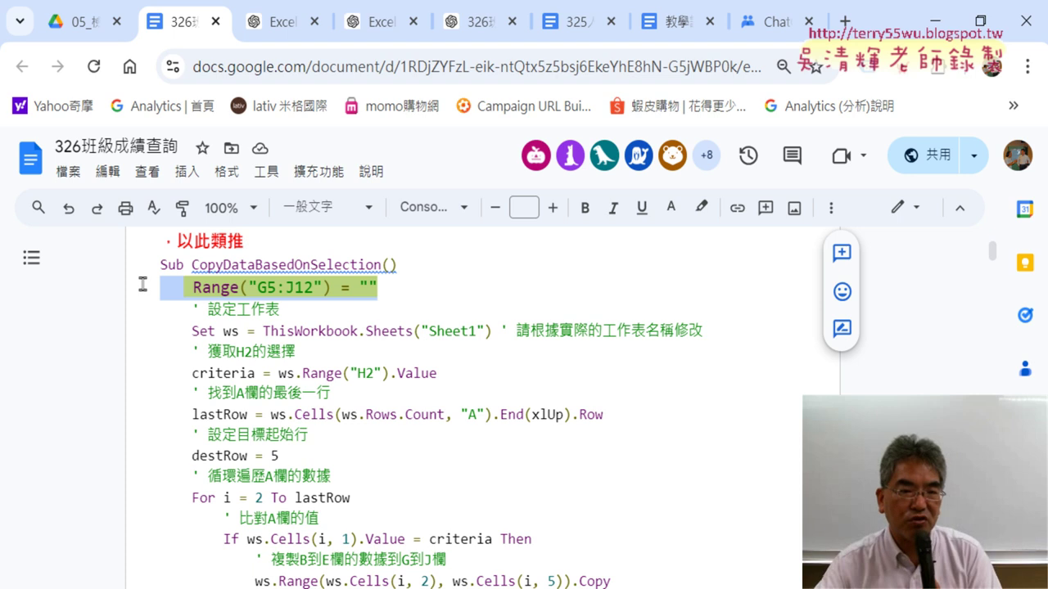
{"action": "mouse_move", "coordinate": [161, 265]}
{"action": "left_mouse_down"}
{"action": "mouse_move", "coordinate": [376, 409]}
{"action": "mouse_move", "coordinate": [405, 576]}
{"action": "mouse_move", "coordinate": [406, 489]}
{"action": "left_mouse_up"}
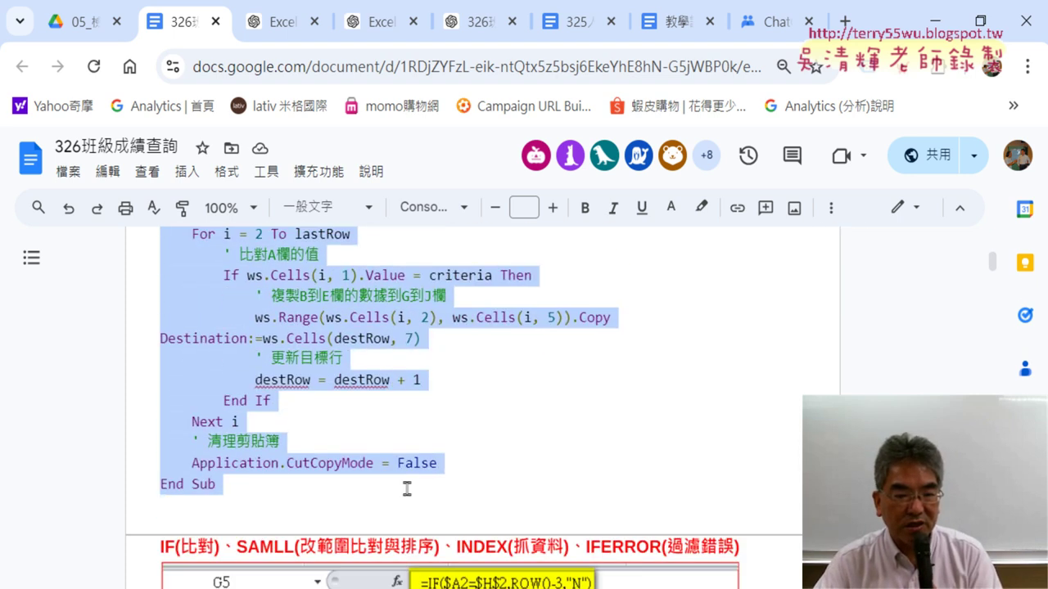
Compare against the 工作表2 sheet object in the VBA editor, then minimize the browser to reveal Excel
{"action": "key", "text": "alt+Tab"}
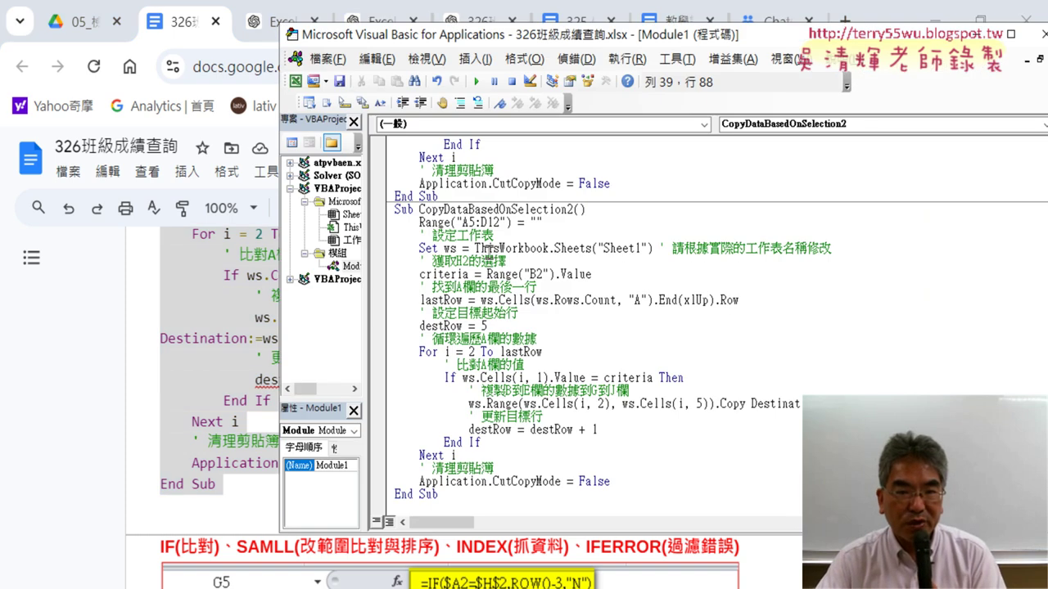
{"action": "scroll", "coordinate": [488, 247], "scroll_direction": "up", "scroll_amount": 6}
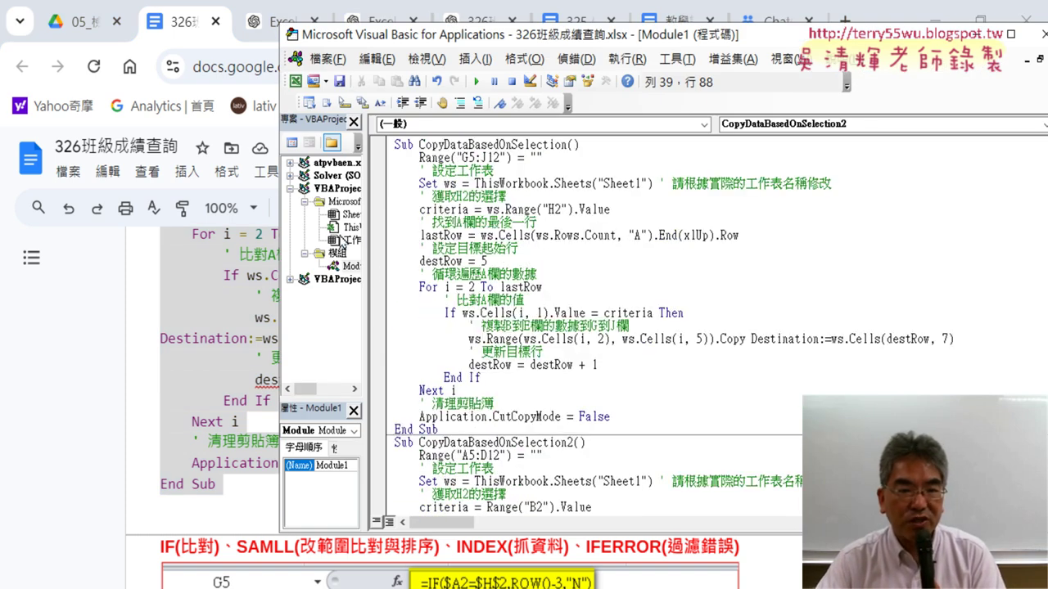
{"action": "right_click", "coordinate": [342, 240]}
{"action": "mouse_move", "coordinate": [414, 316]}
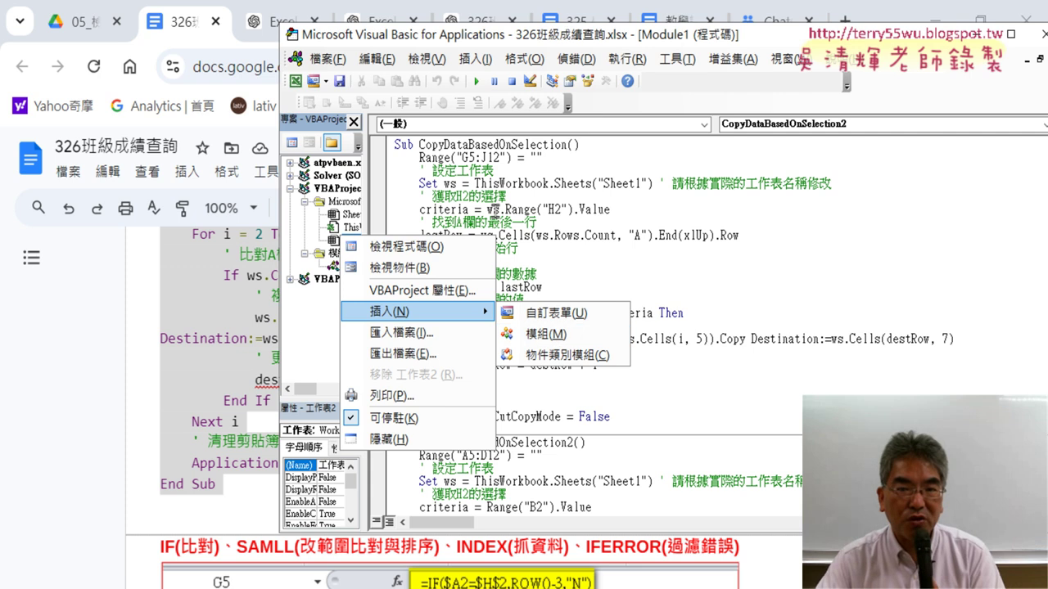
{"action": "key", "text": "Escape"}
{"action": "left_click", "coordinate": [941, 20]}
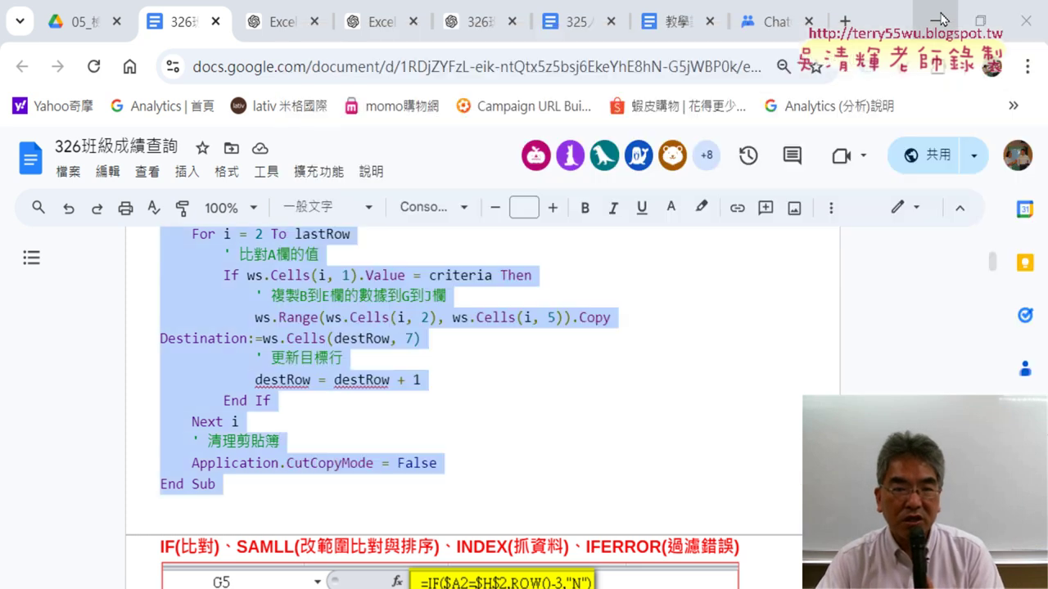
{"action": "left_click", "coordinate": [941, 20]}
Choose 二班 in the H2 dropdown and run 查詢 for its scores
{"action": "left_click", "coordinate": [193, 333]}
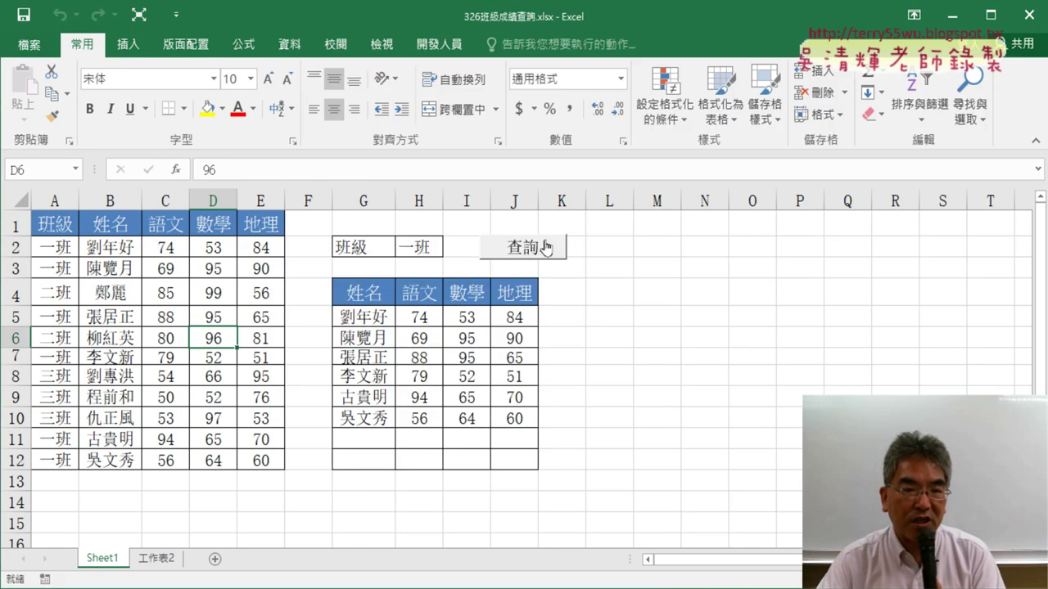
{"action": "left_click", "coordinate": [434, 247]}
{"action": "left_click", "coordinate": [450, 254]}
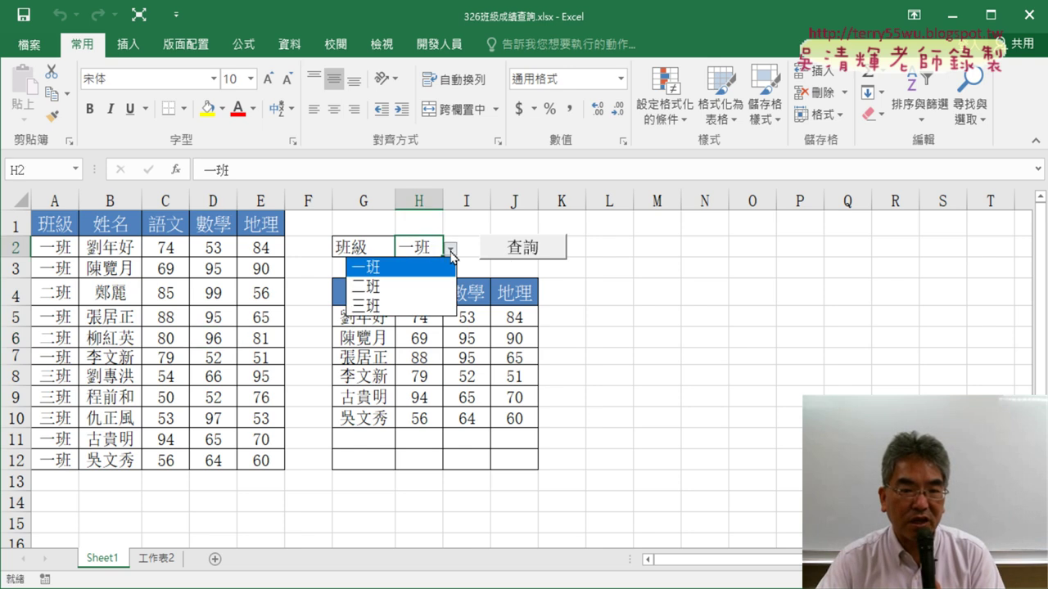
{"action": "left_click", "coordinate": [421, 288]}
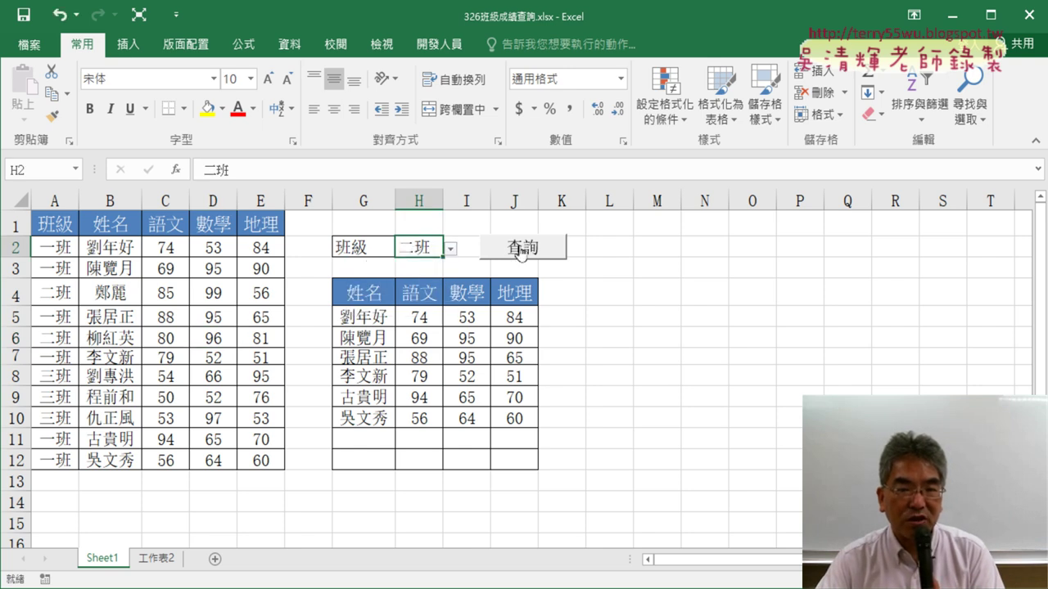
{"action": "left_click", "coordinate": [521, 250]}
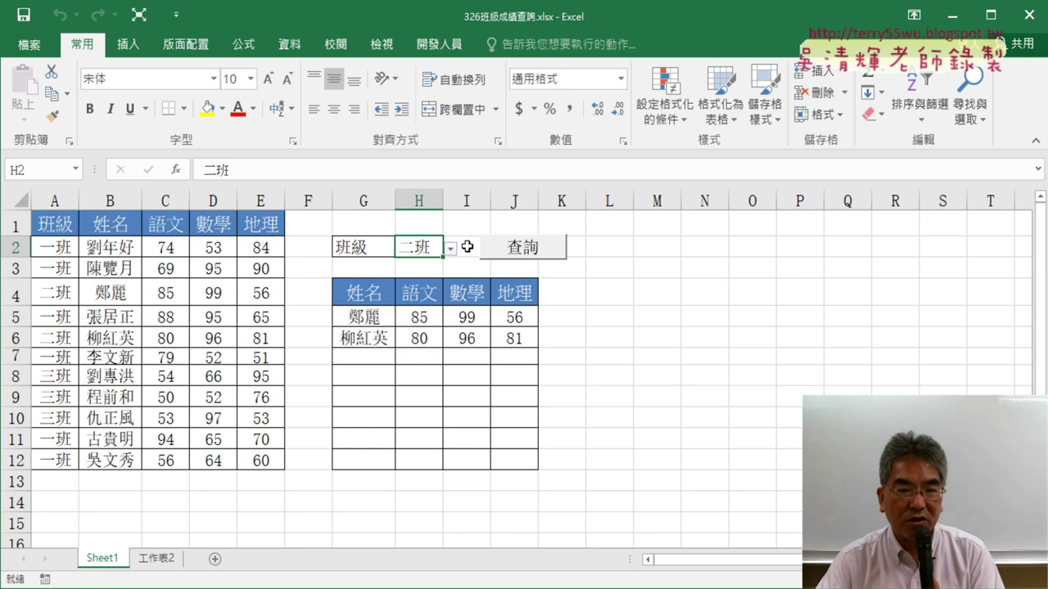
Choose 三班 in H2 and run 查詢 to list its three students
{"action": "left_click", "coordinate": [451, 248]}
{"action": "left_click", "coordinate": [438, 305]}
{"action": "left_click", "coordinate": [523, 250]}
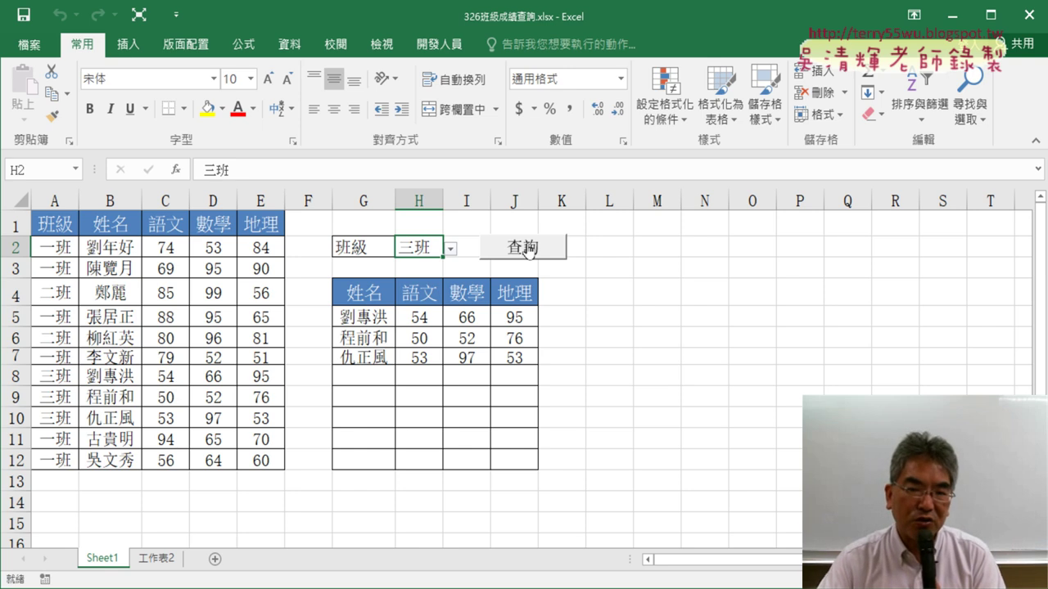
{"action": "left_click", "coordinate": [451, 248]}
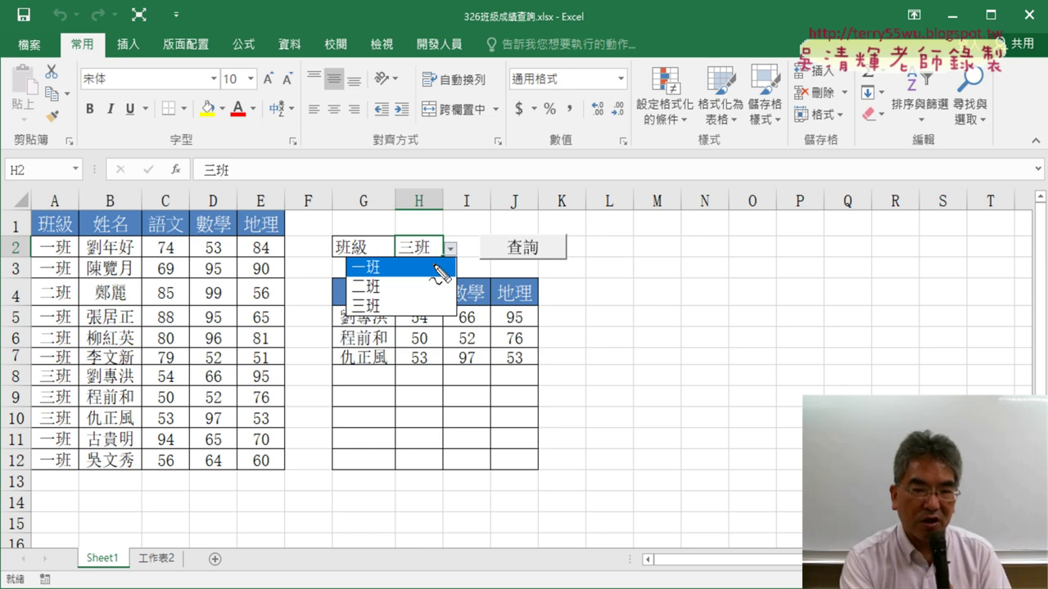
{"action": "mouse_move", "coordinate": [487, 221]}
{"action": "left_mouse_down"}
{"action": "mouse_move", "coordinate": [564, 266]}
{"action": "mouse_move", "coordinate": [501, 282]}
{"action": "left_mouse_up"}
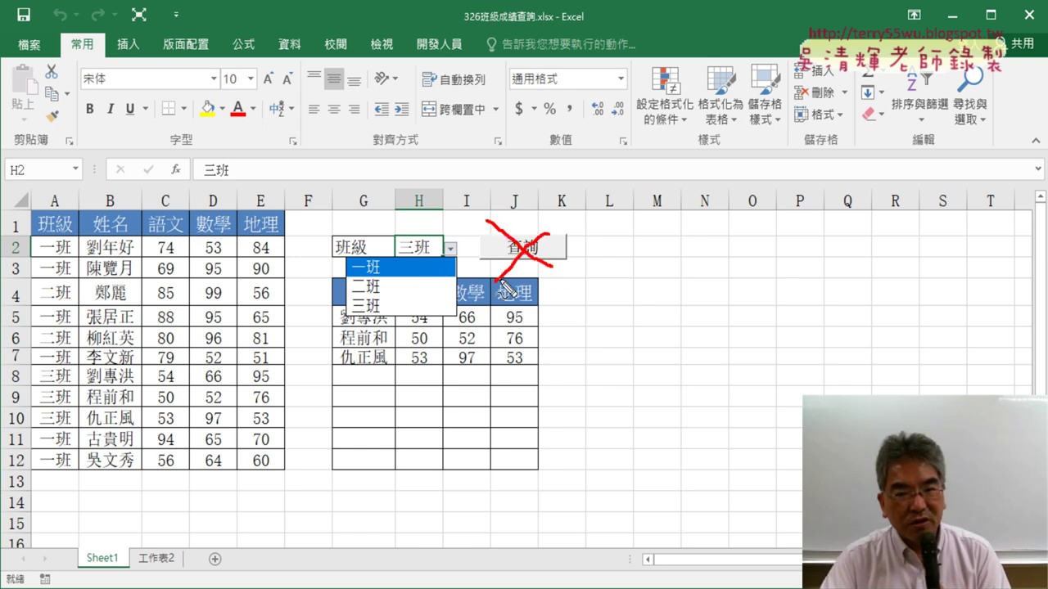
{"action": "left_click_drag", "start_coordinate": [383, 262], "coordinate": [368, 283]}
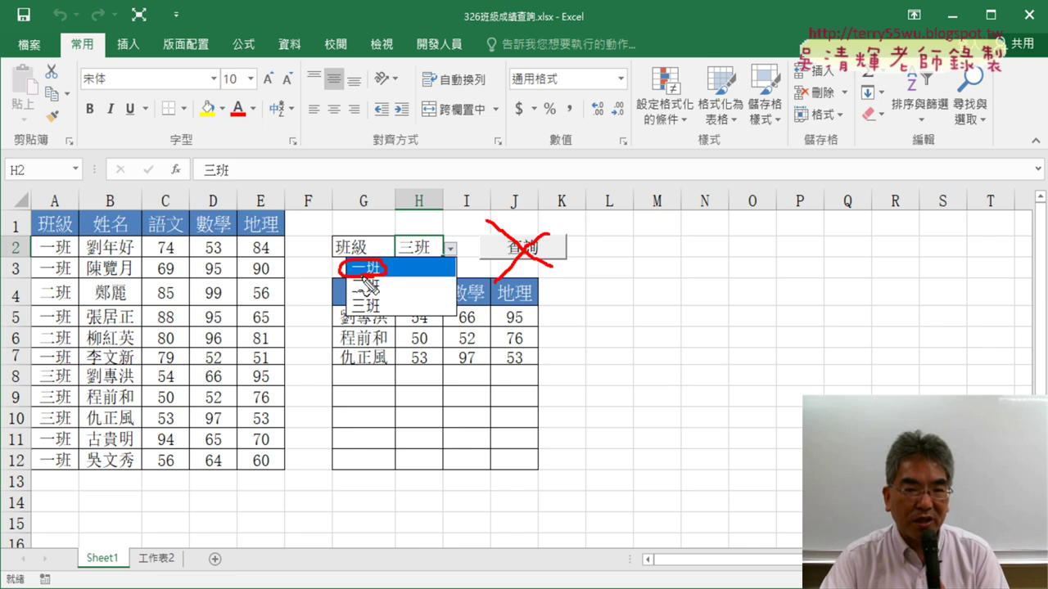
{"action": "left_click_drag", "start_coordinate": [334, 251], "coordinate": [318, 309]}
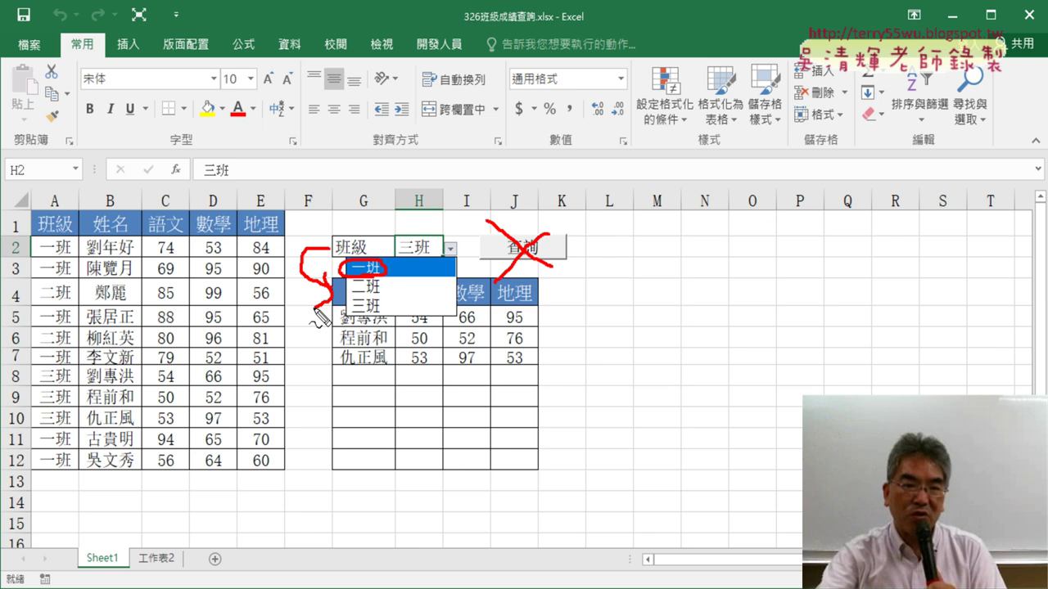
{"action": "key", "text": "Escape"}
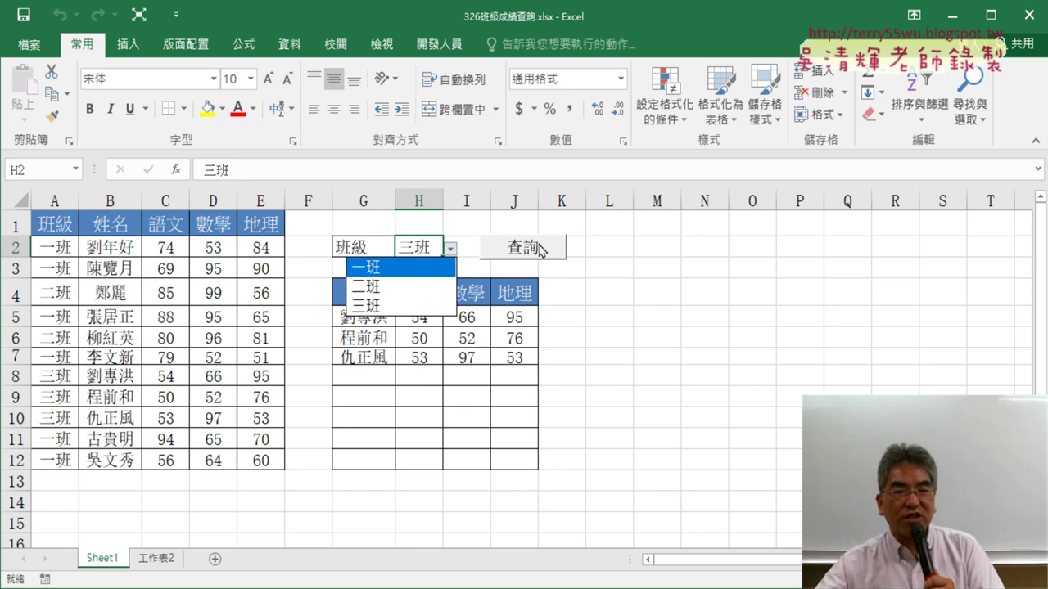
Open the Visual Basic editor from the 開發人員 (Developer) ribbon tab
{"action": "left_click", "coordinate": [437, 47]}
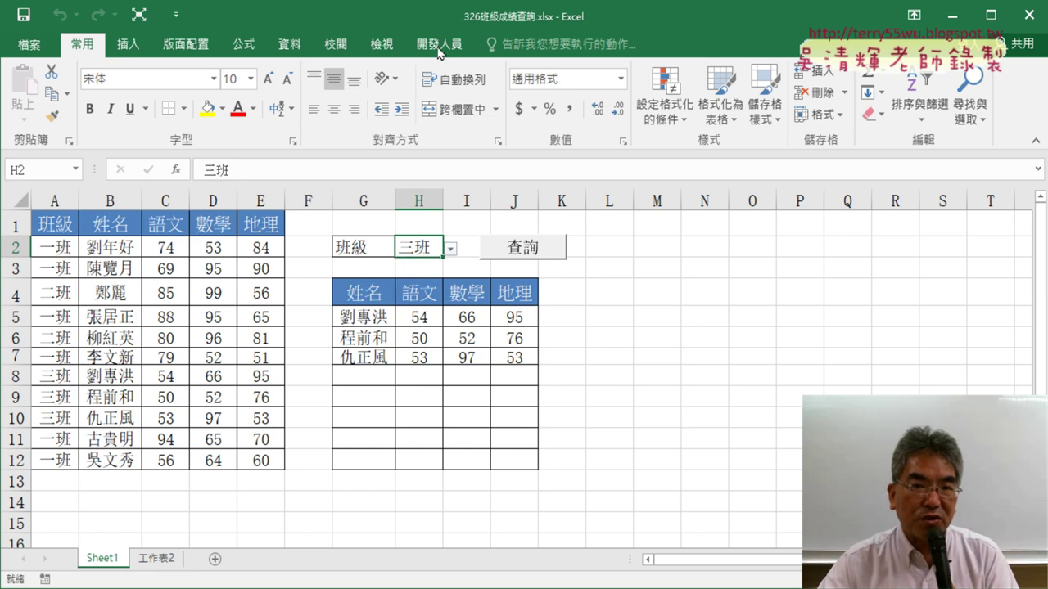
{"action": "left_click", "coordinate": [442, 49]}
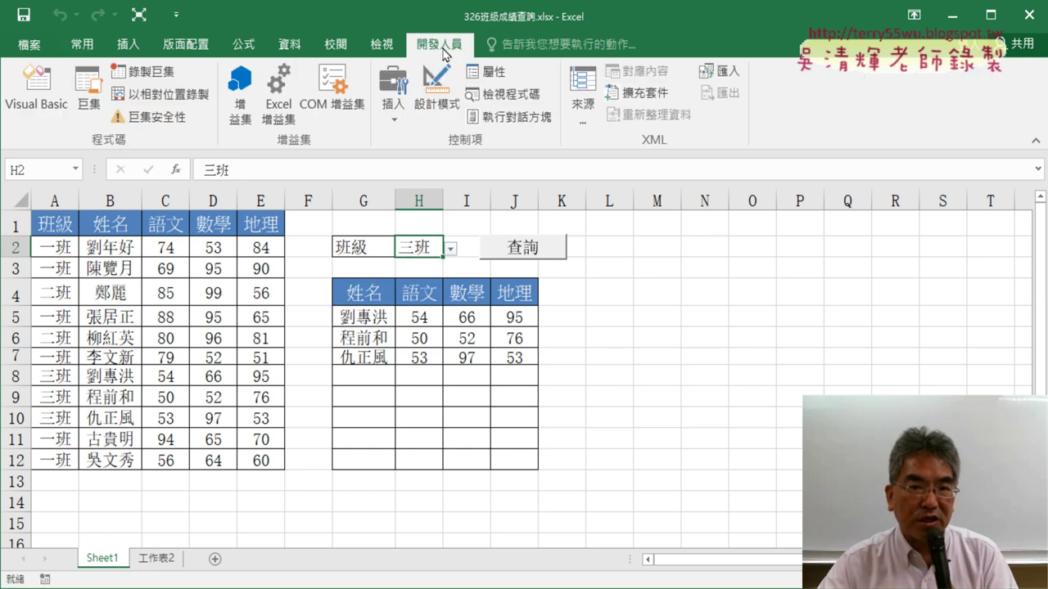
{"action": "left_click", "coordinate": [44, 119]}
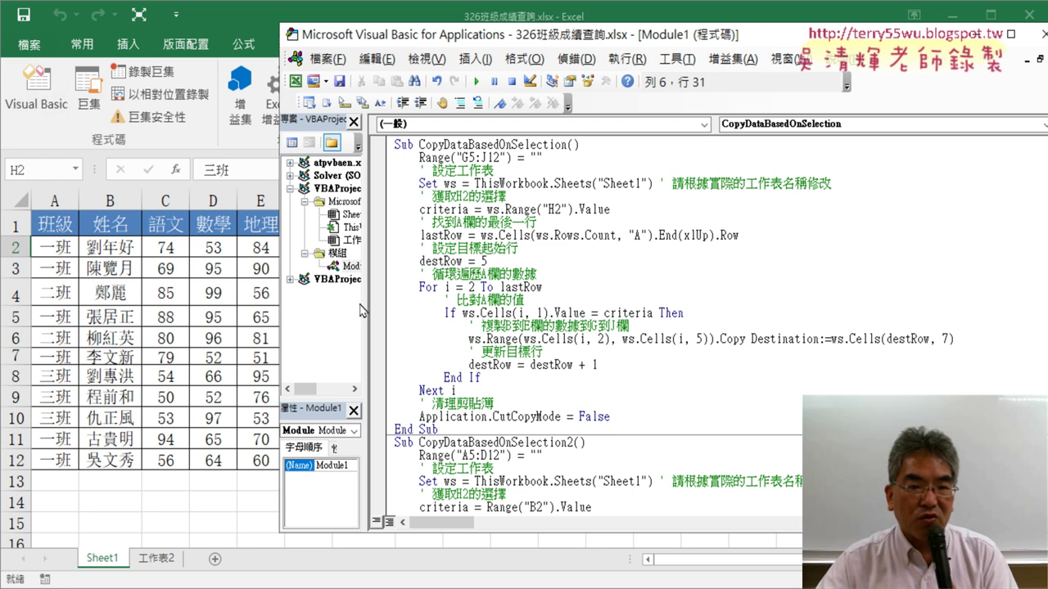
Widen the Project Explorer and open the Sheet1 (Sheet1) code window under Microsoft Excel Objects
{"action": "left_click_drag", "start_coordinate": [361, 310], "coordinate": [448, 307]}
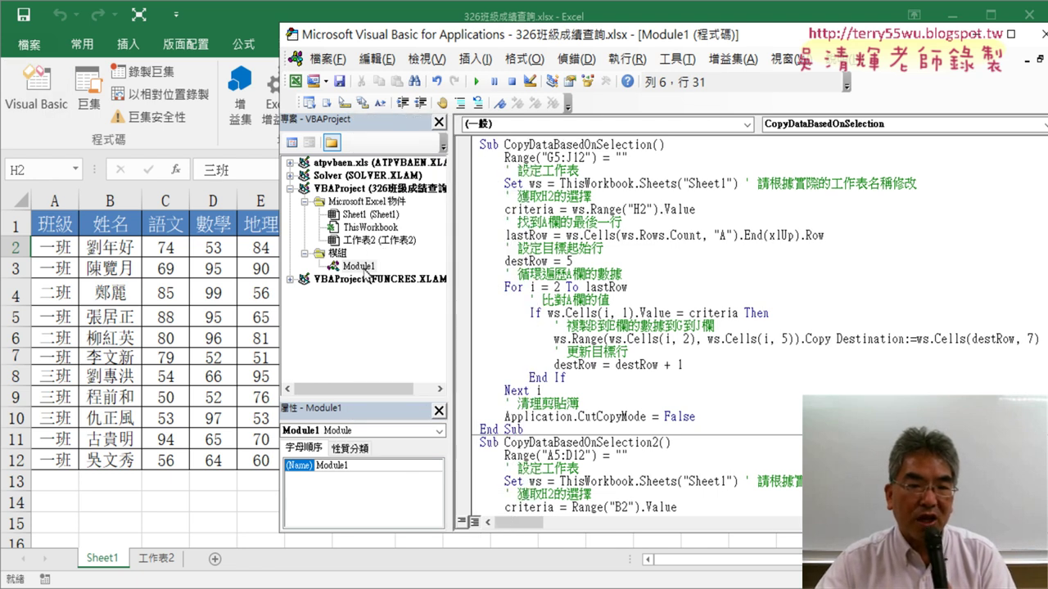
{"action": "left_click", "coordinate": [361, 268]}
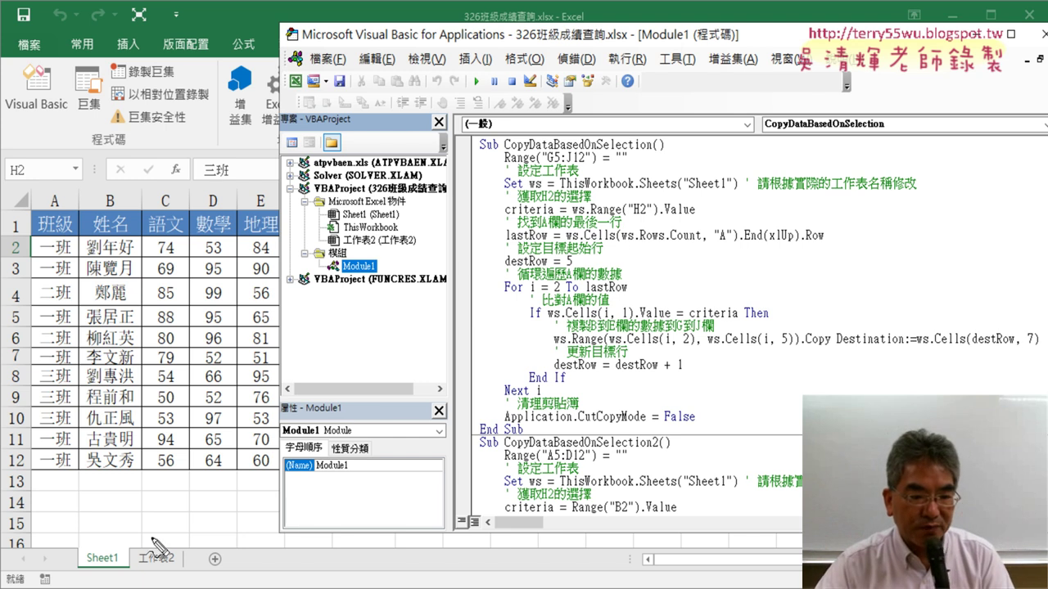
{"action": "mouse_move", "coordinate": [127, 571]}
{"action": "left_mouse_down"}
{"action": "mouse_move", "coordinate": [120, 555]}
{"action": "mouse_move", "coordinate": [110, 579]}
{"action": "left_mouse_up"}
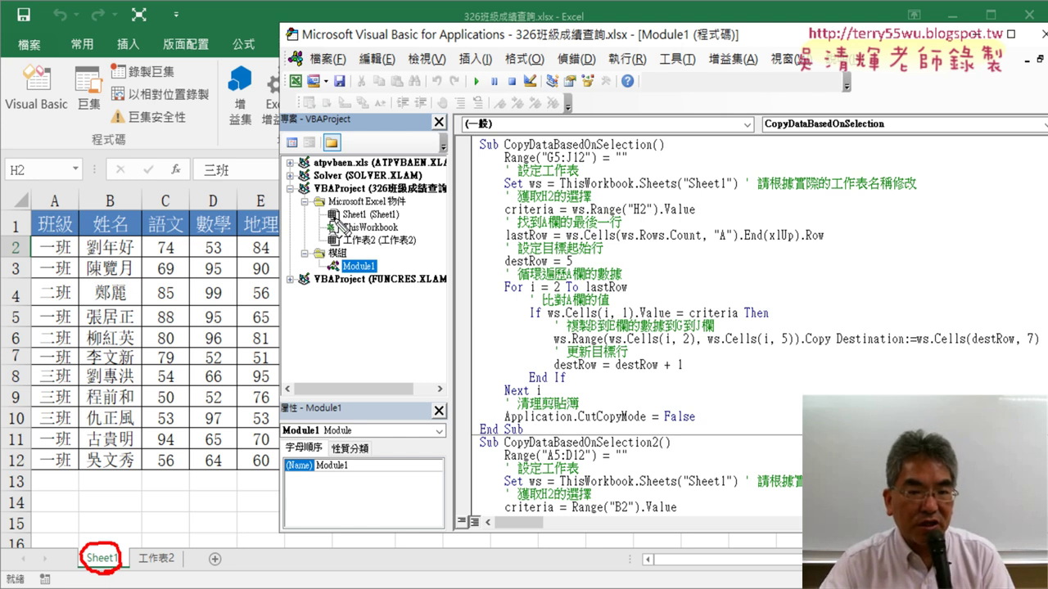
{"action": "left_click_drag", "start_coordinate": [342, 220], "coordinate": [400, 224]}
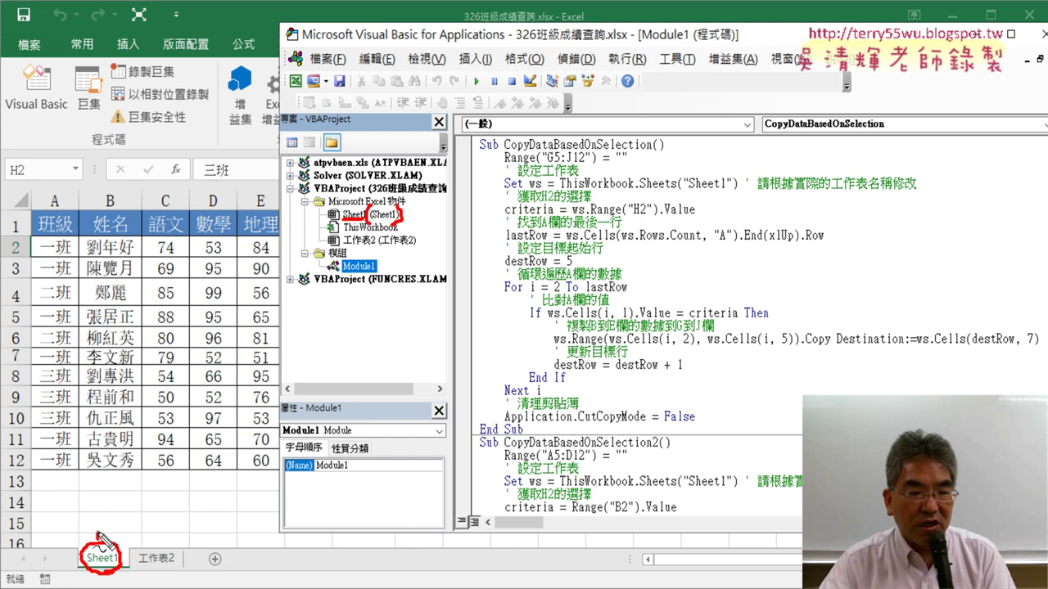
{"action": "mouse_move", "coordinate": [99, 545]}
{"action": "left_mouse_down"}
{"action": "mouse_move", "coordinate": [151, 243]}
{"action": "mouse_move", "coordinate": [318, 228]}
{"action": "left_mouse_up"}
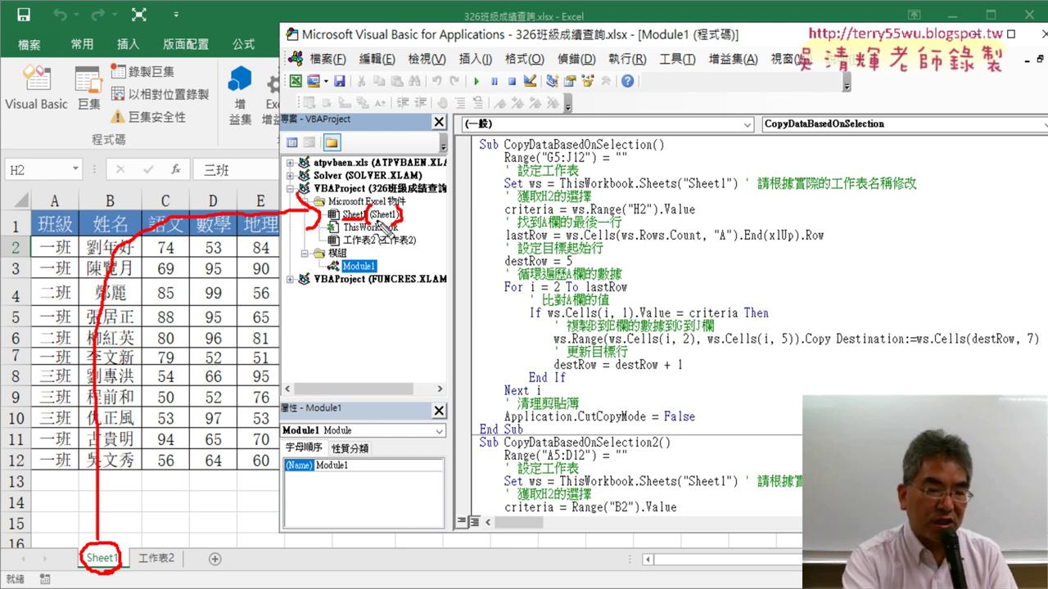
{"action": "key", "text": "Escape"}
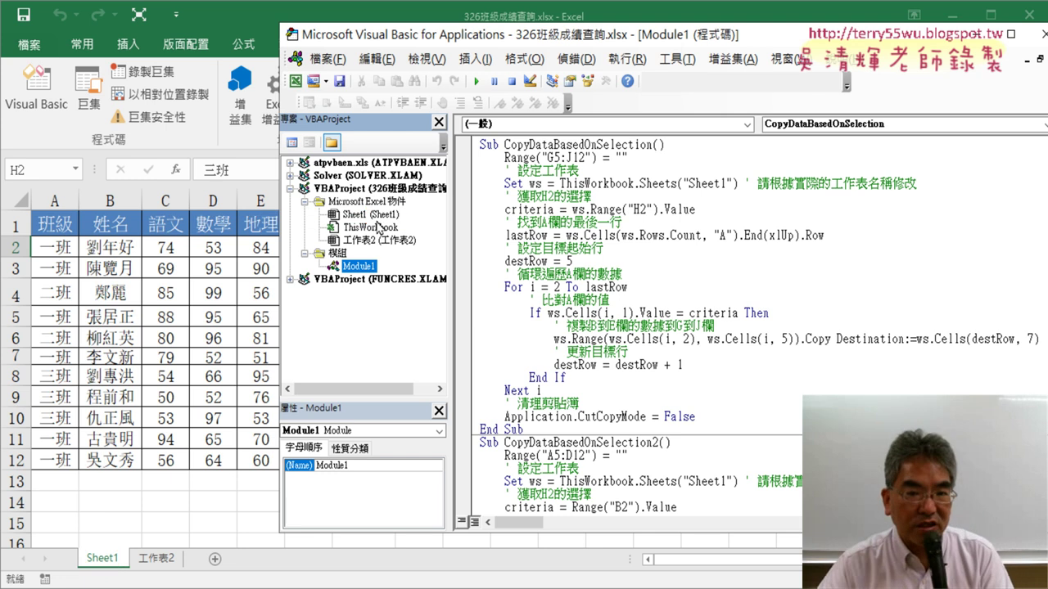
{"action": "double_click", "coordinate": [371, 214]}
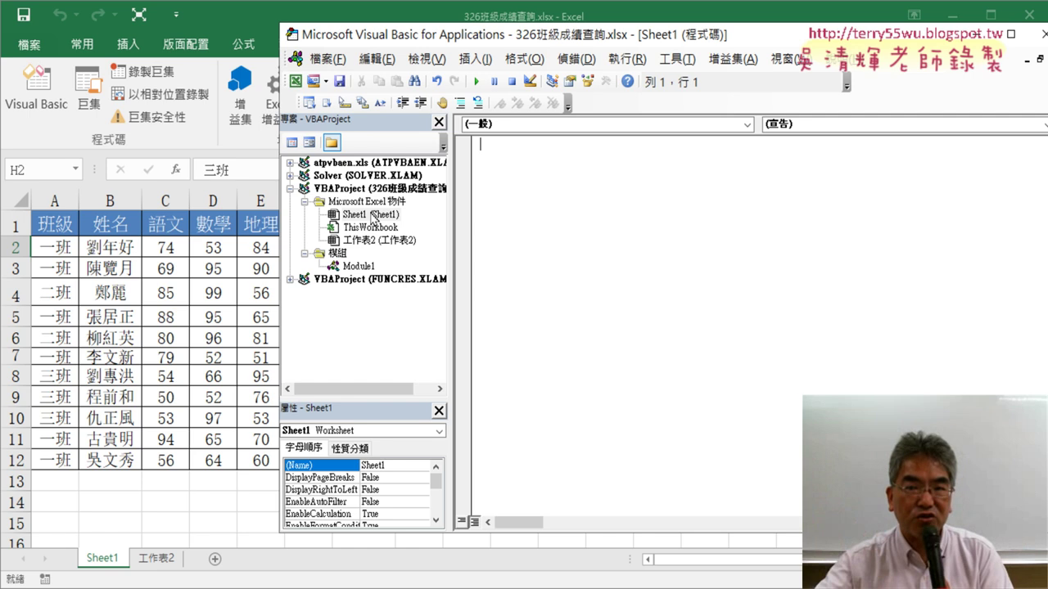
Choose Worksheet in the Object dropdown to insert a Worksheet_SelectionChange(ByVal Target As Range) stub
{"action": "left_click", "coordinate": [653, 127]}
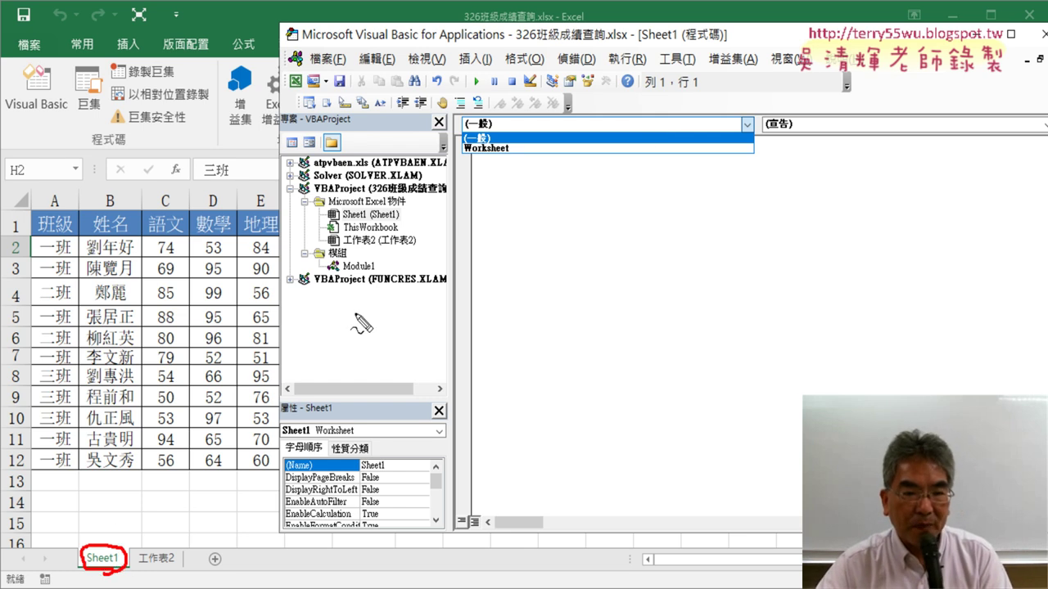
{"action": "left_click_drag", "start_coordinate": [412, 207], "coordinate": [372, 220]}
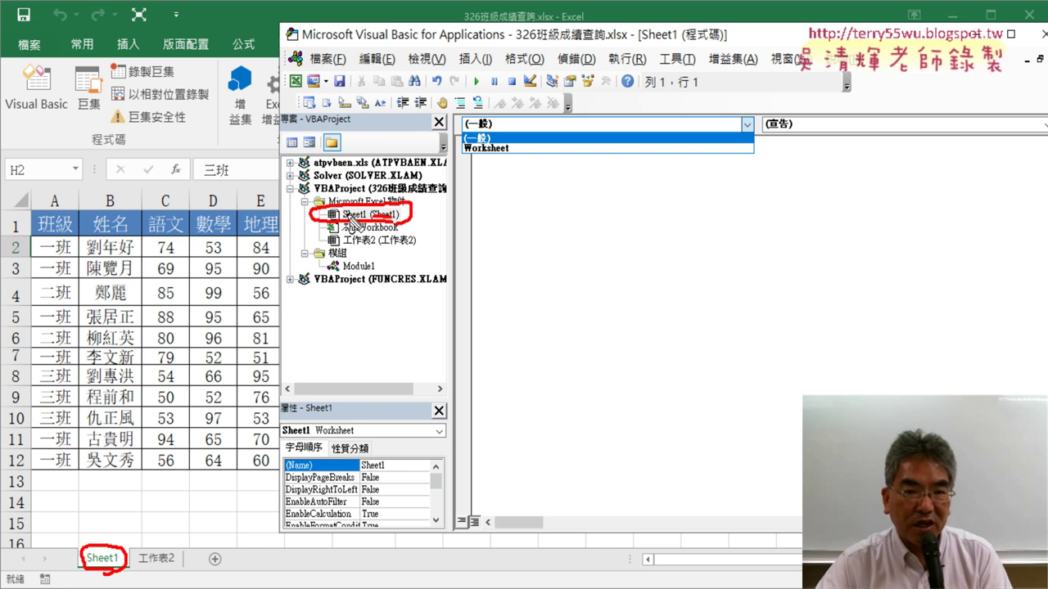
{"action": "mouse_move", "coordinate": [346, 205]}
{"action": "left_mouse_down"}
{"action": "mouse_move", "coordinate": [467, 148]}
{"action": "mouse_move", "coordinate": [463, 168]}
{"action": "left_mouse_up"}
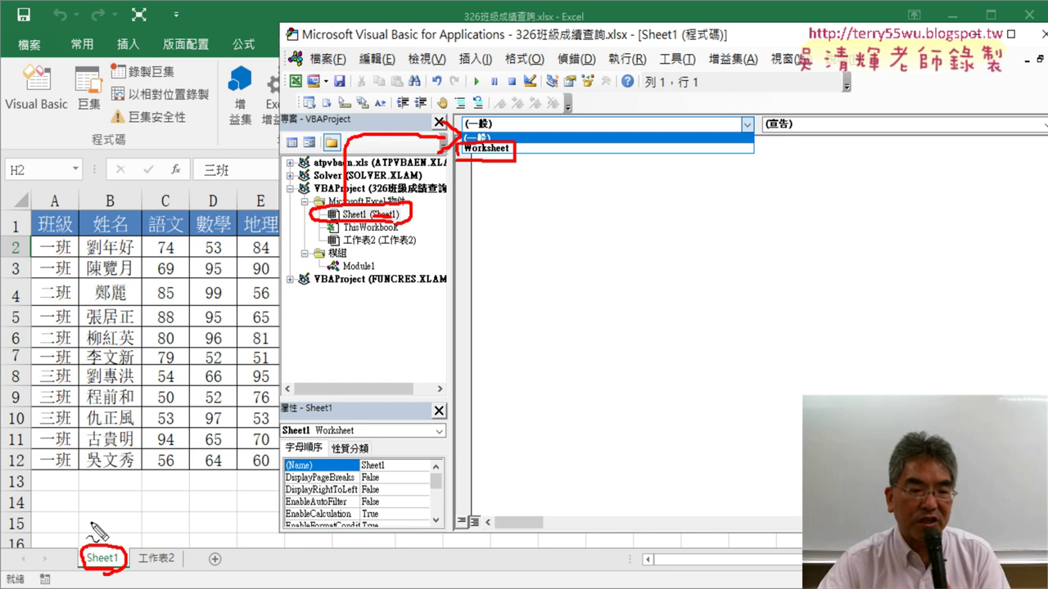
{"action": "key", "text": "Escape"}
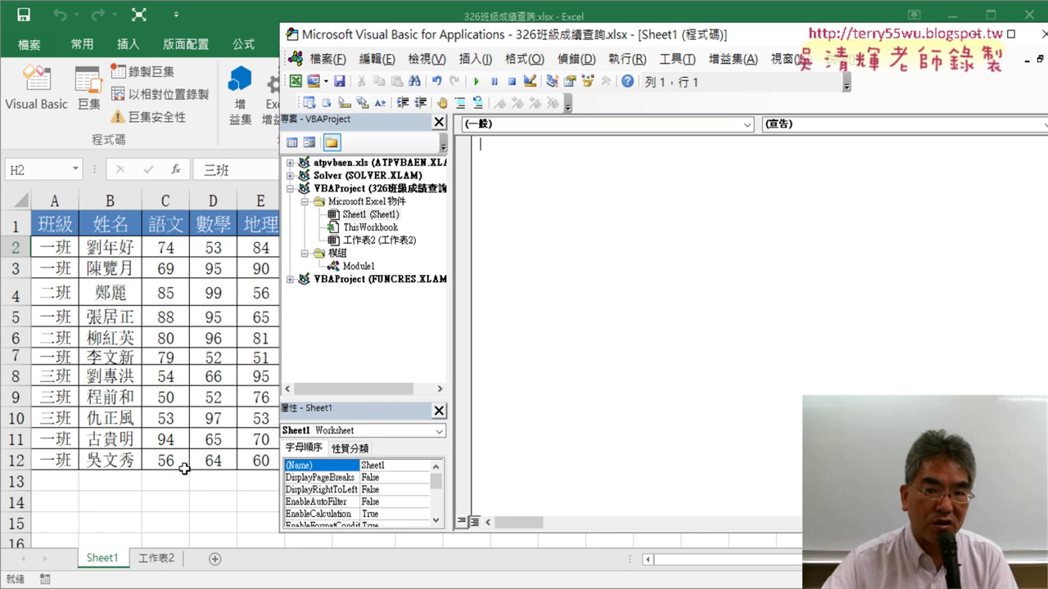
{"action": "left_click", "coordinate": [557, 124]}
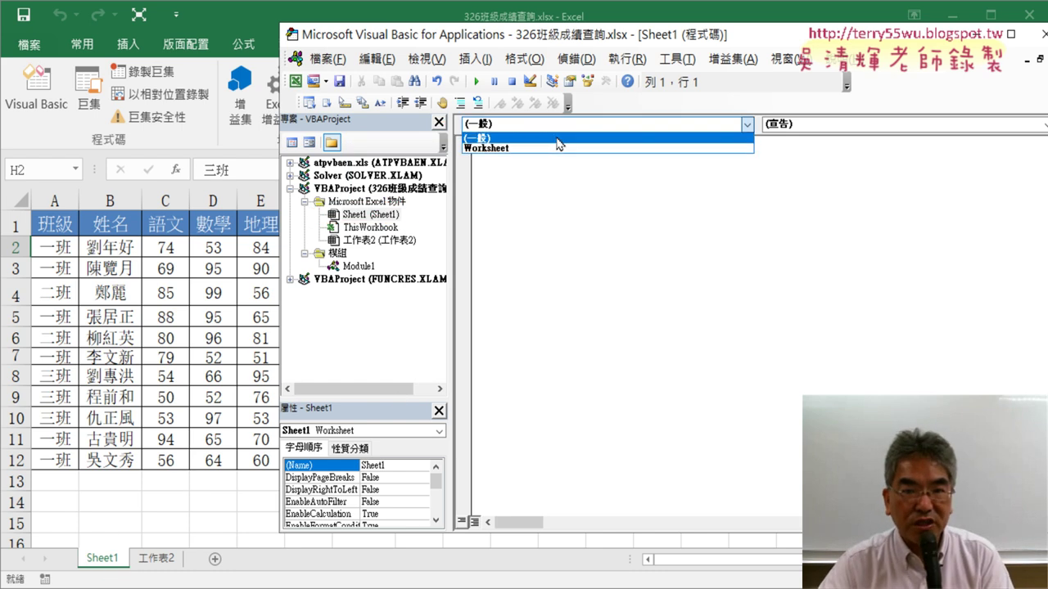
{"action": "left_click", "coordinate": [561, 151]}
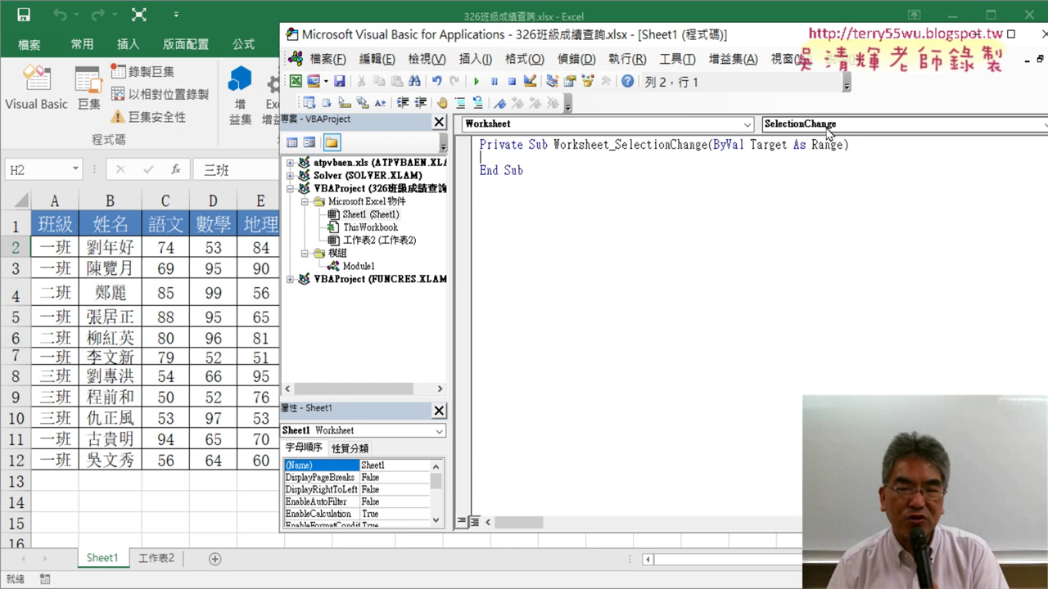
Pick Change in the Procedure dropdown to add a Worksheet_Change stub, then select the SelectionChange lines
{"action": "left_click_drag", "start_coordinate": [724, 38], "coordinate": [917, 38]}
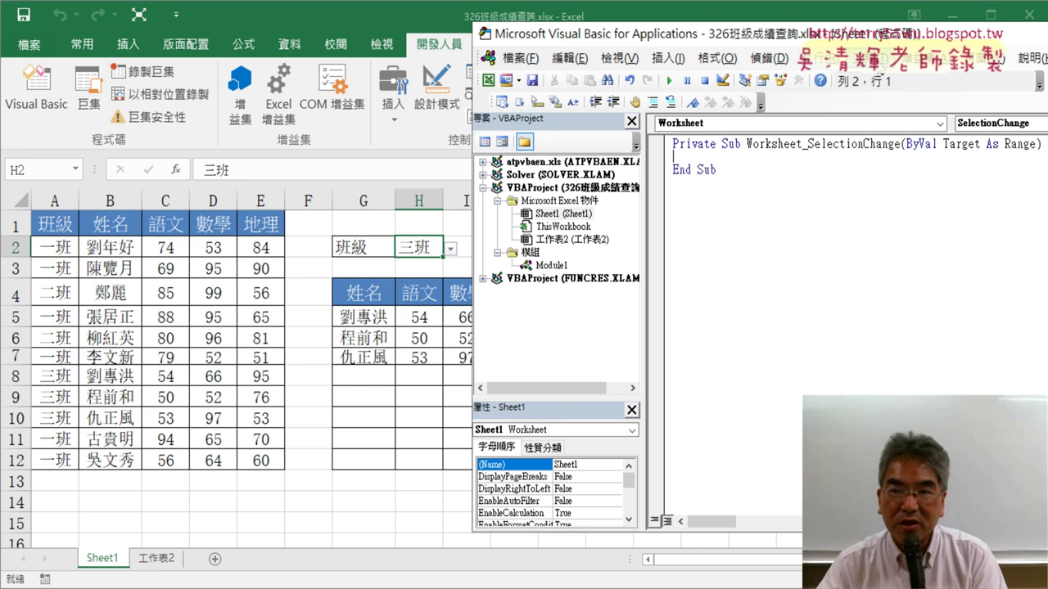
{"action": "left_click_drag", "start_coordinate": [854, 34], "coordinate": [590, 41]}
{"action": "left_click", "coordinate": [491, 118]}
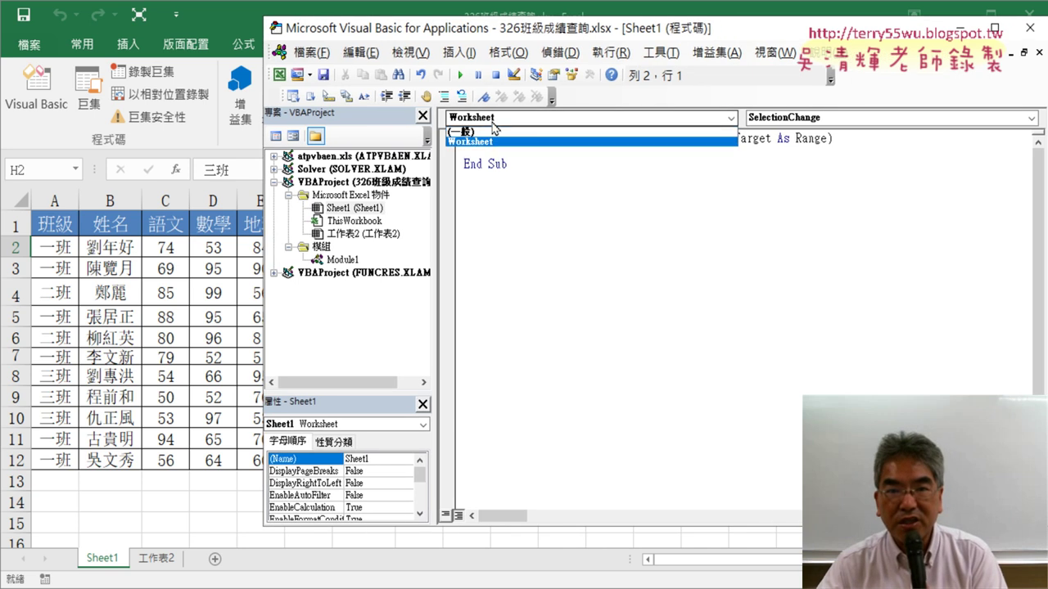
{"action": "left_click", "coordinate": [491, 143]}
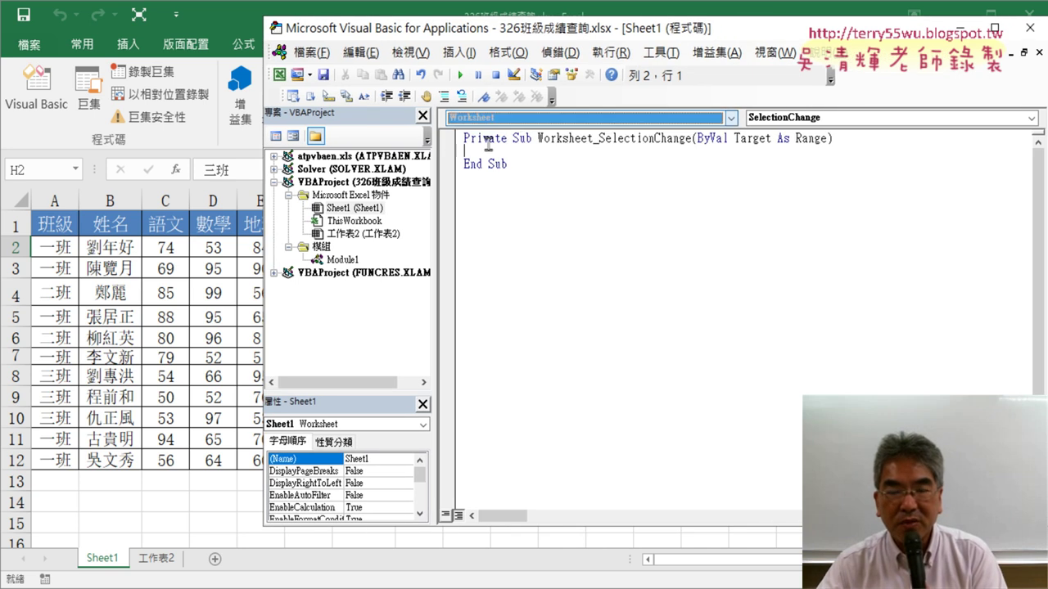
{"action": "left_click", "coordinate": [840, 118]}
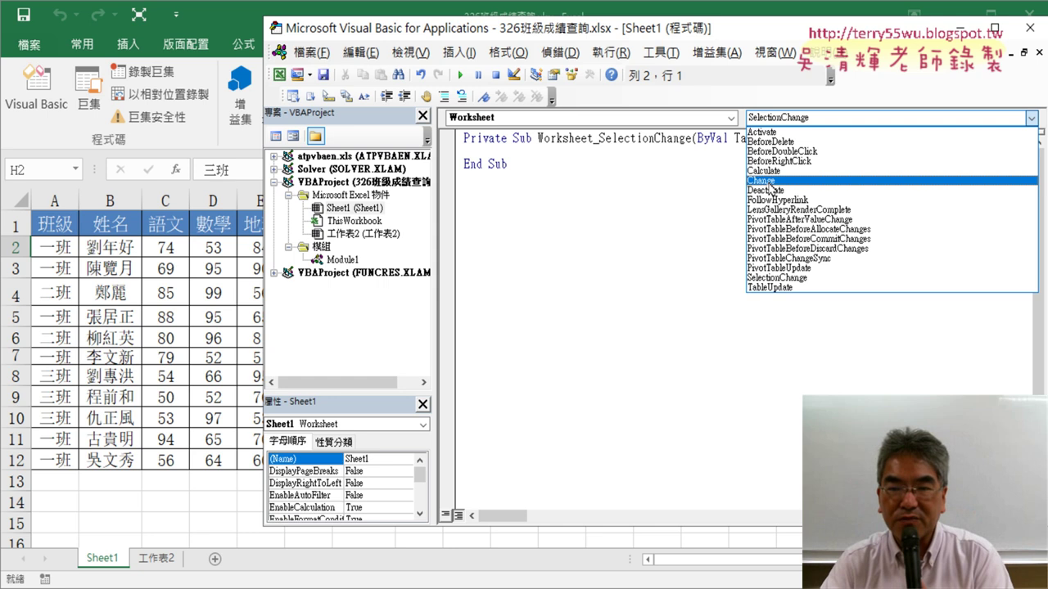
{"action": "left_click", "coordinate": [762, 180]}
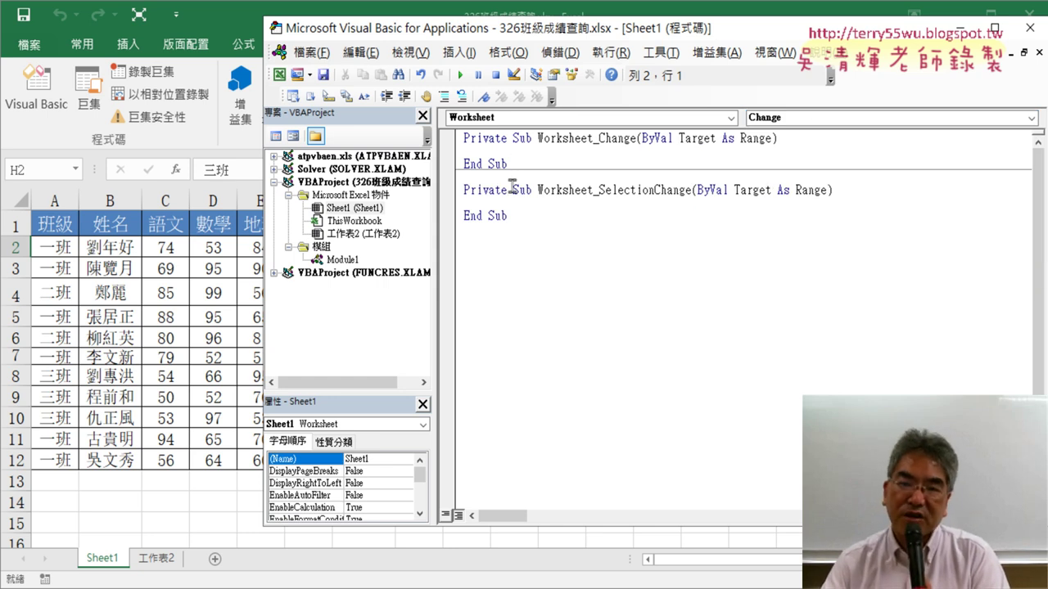
{"action": "left_click_drag", "start_coordinate": [532, 226], "coordinate": [456, 180]}
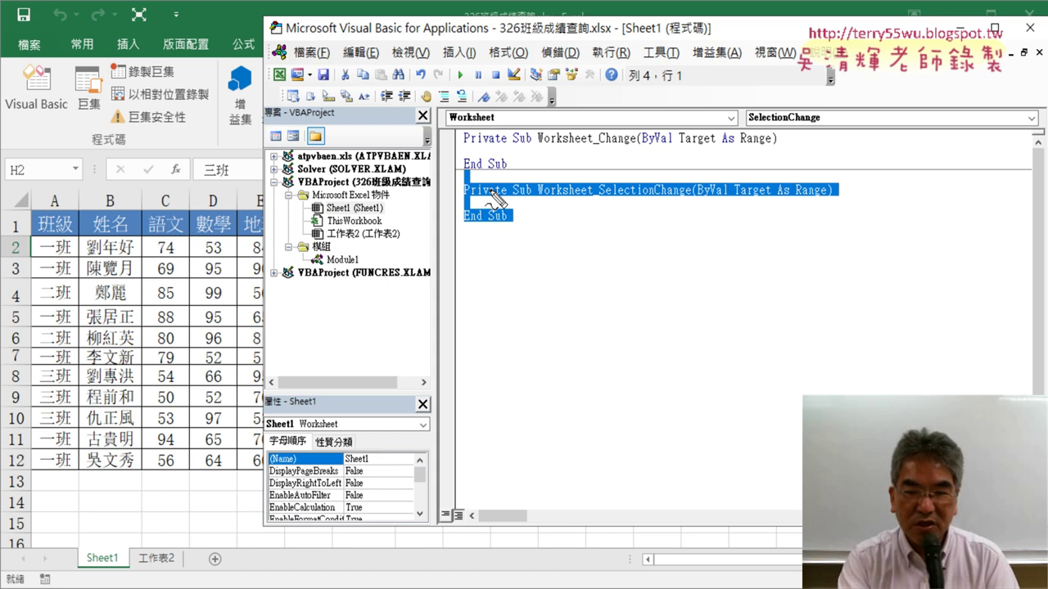
Delete the Worksheet_SelectionChange procedure, keeping only the empty Worksheet_Change
{"action": "mouse_move", "coordinate": [541, 238]}
{"action": "left_mouse_down"}
{"action": "mouse_move", "coordinate": [455, 228]}
{"action": "mouse_move", "coordinate": [520, 237]}
{"action": "left_mouse_up"}
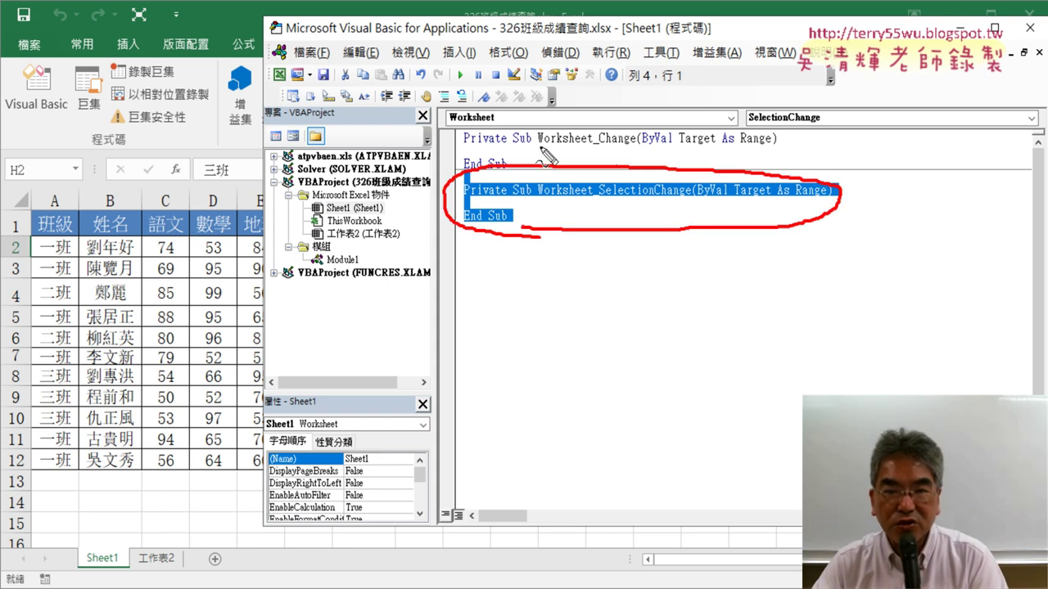
{"action": "left_click_drag", "start_coordinate": [538, 147], "coordinate": [565, 147]}
{"action": "left_click_drag", "start_coordinate": [647, 186], "coordinate": [604, 232]}
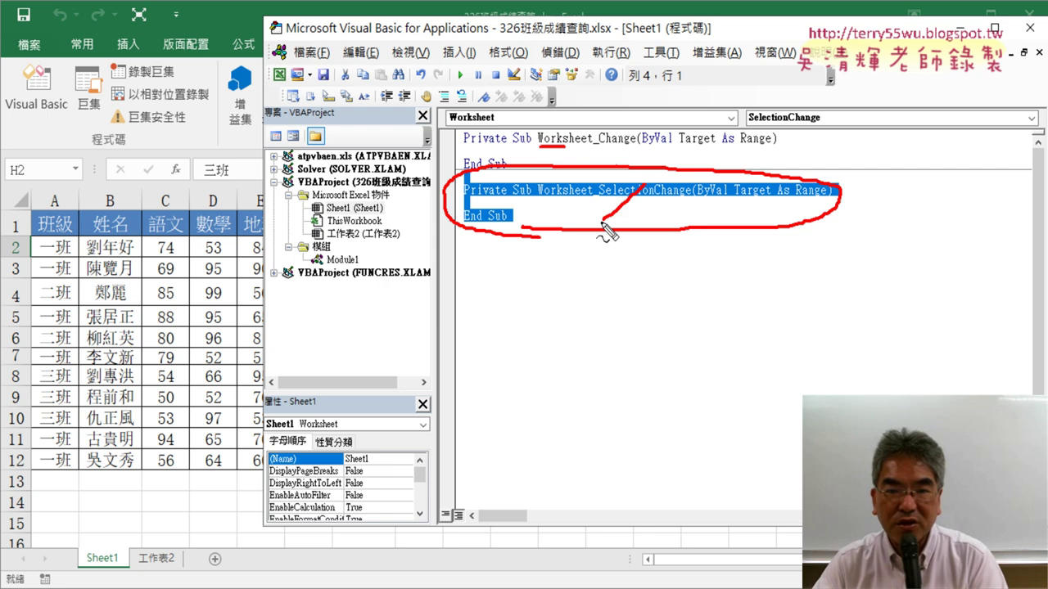
{"action": "key", "text": "Escape"}
{"action": "left_click", "coordinate": [657, 225]}
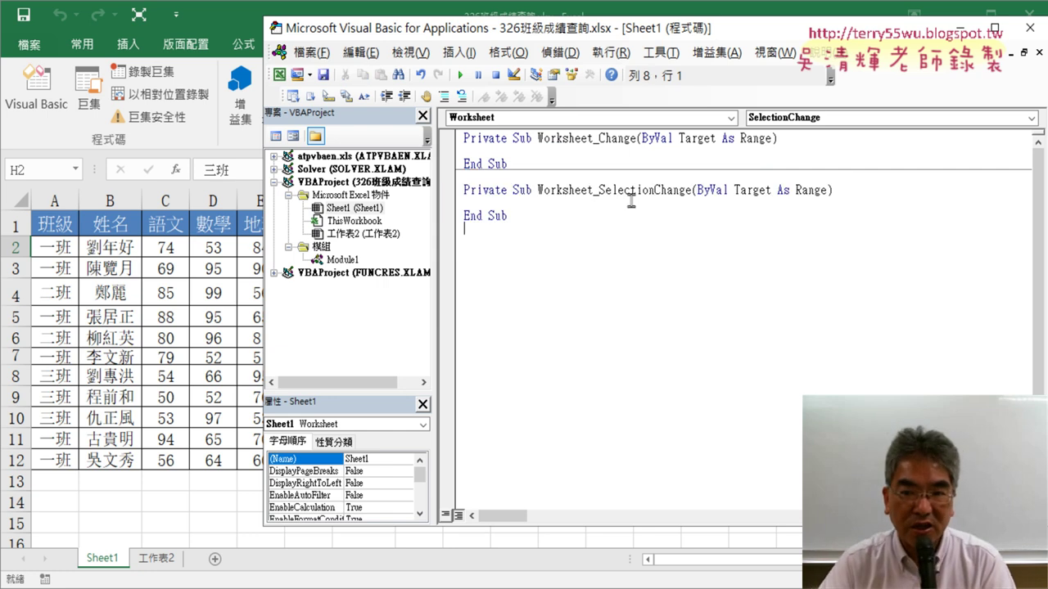
{"action": "left_click_drag", "start_coordinate": [524, 237], "coordinate": [459, 180]}
{"action": "key", "text": "Delete"}
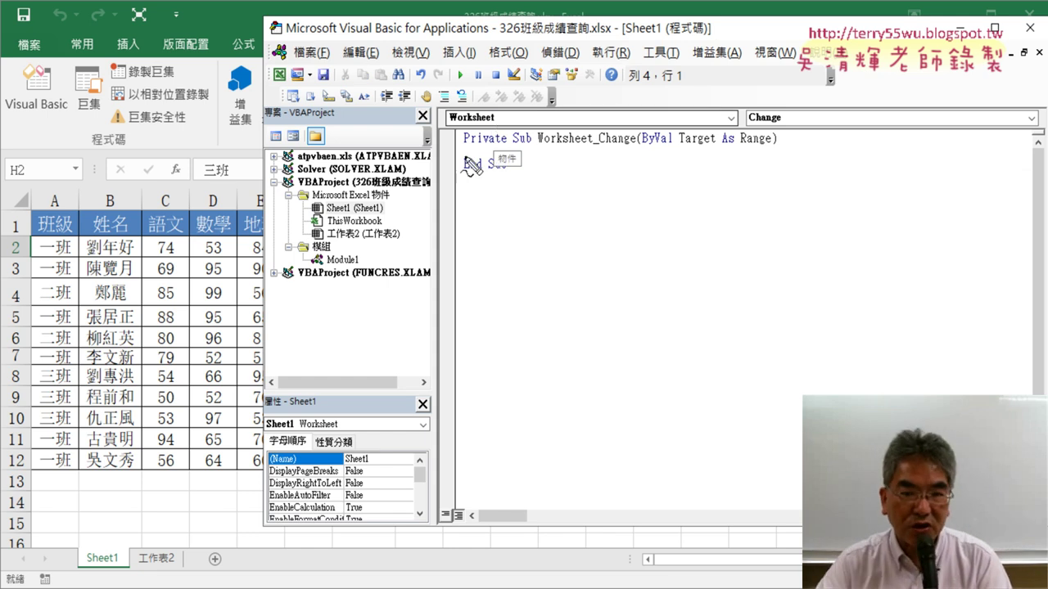
Annotate Sheet1, then Worksheet as object choice 1 and Change as event choice 2
{"action": "left_click_drag", "start_coordinate": [378, 223], "coordinate": [381, 207]}
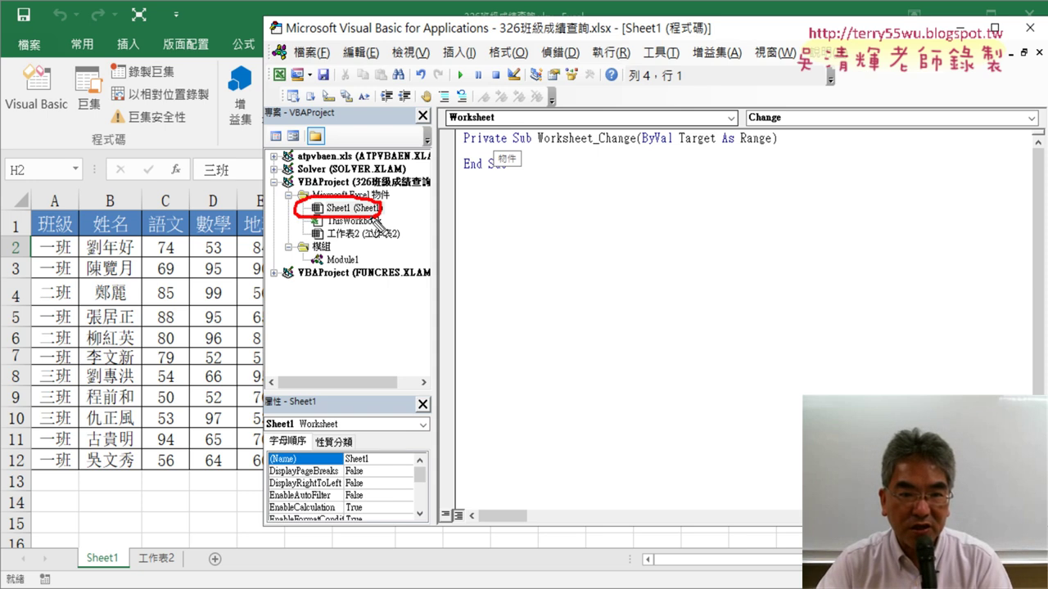
{"action": "mouse_move", "coordinate": [481, 127]}
{"action": "left_mouse_down"}
{"action": "mouse_move", "coordinate": [447, 111]}
{"action": "mouse_move", "coordinate": [493, 106]}
{"action": "left_mouse_up"}
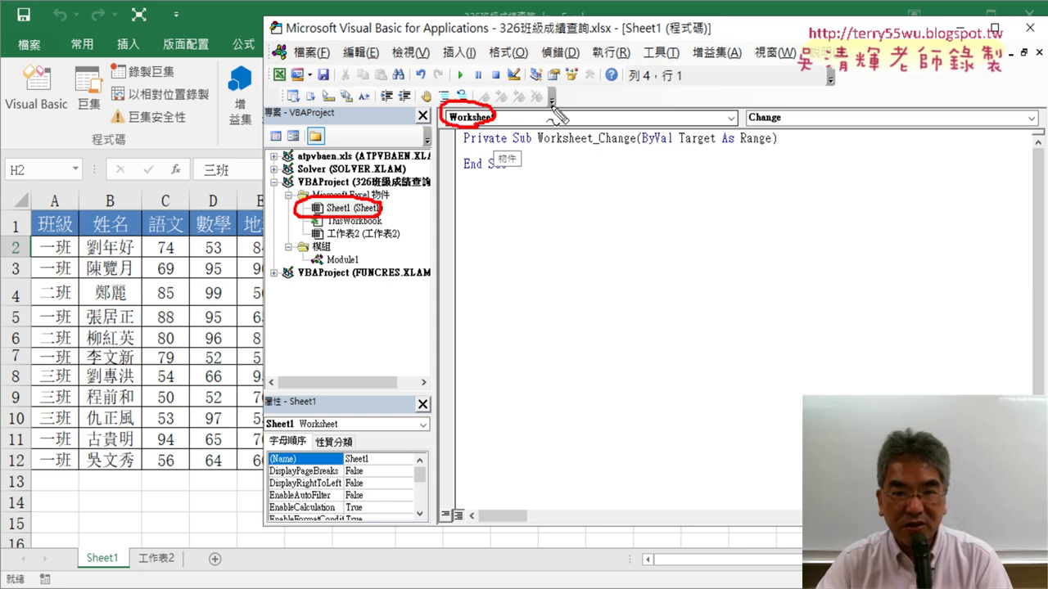
{"action": "mouse_move", "coordinate": [475, 49]}
{"action": "left_mouse_down"}
{"action": "mouse_move", "coordinate": [465, 80]}
{"action": "mouse_move", "coordinate": [491, 83]}
{"action": "left_mouse_up"}
{"action": "left_click_drag", "start_coordinate": [807, 121], "coordinate": [784, 105]}
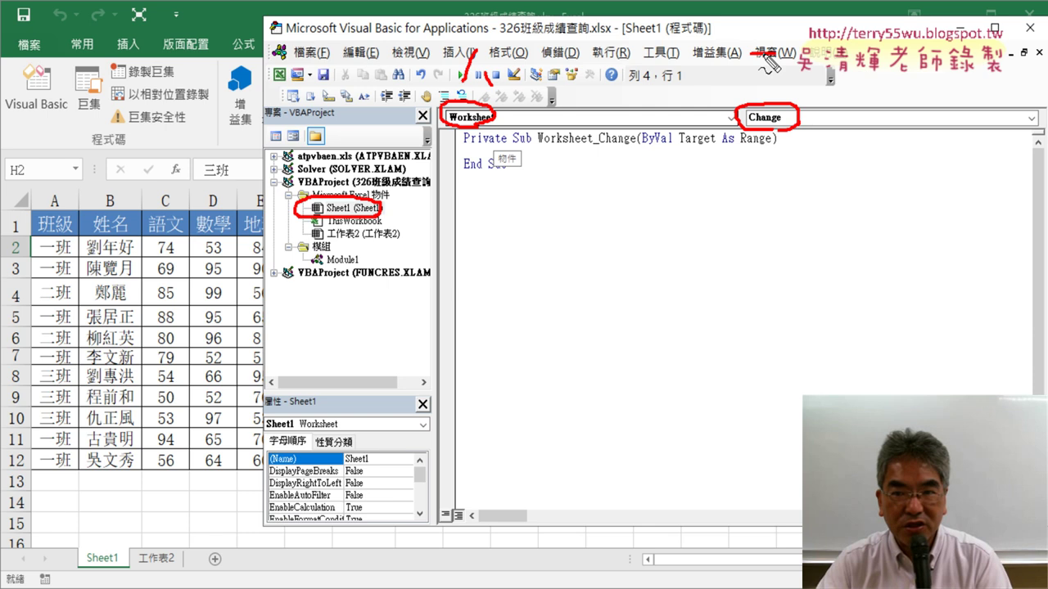
{"action": "left_click_drag", "start_coordinate": [752, 59], "coordinate": [817, 90]}
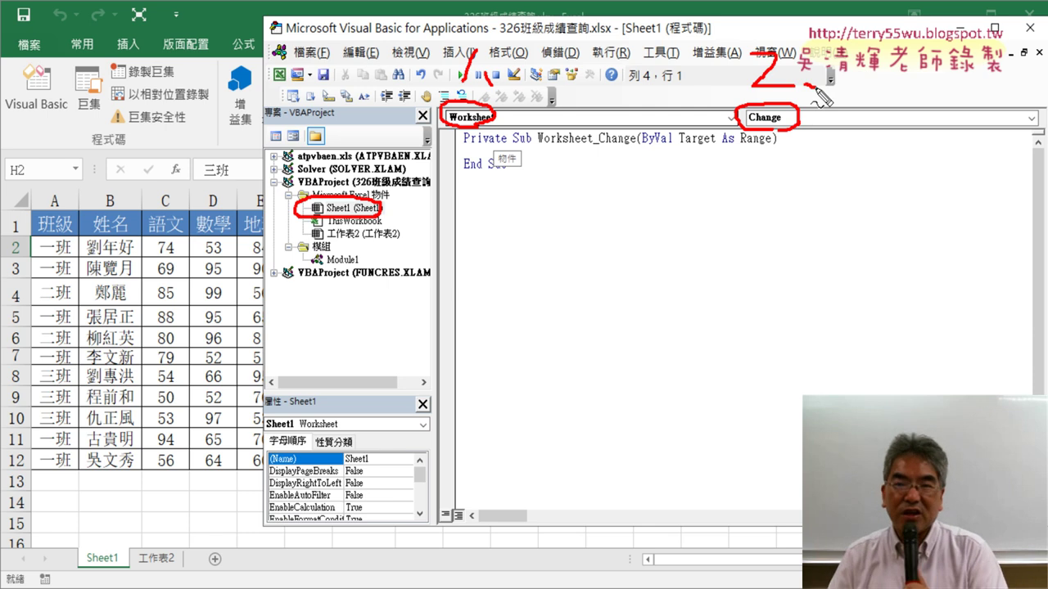
{"action": "key", "text": "Escape"}
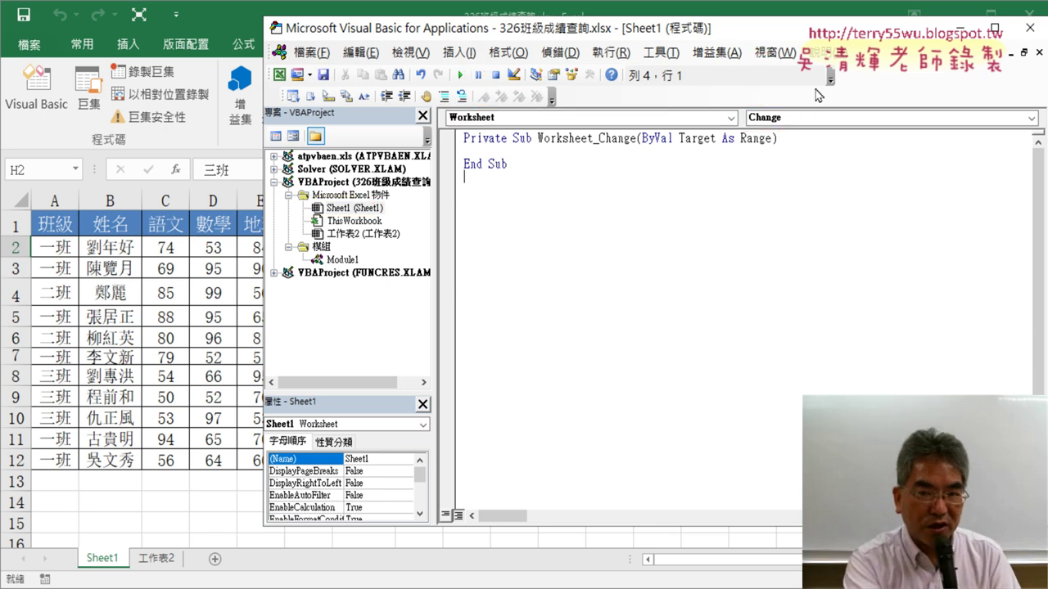
Start an indented If line using Target inside Worksheet_Change, dismissing a compile error
{"action": "mouse_move", "coordinate": [696, 42]}
{"action": "left_mouse_down"}
{"action": "mouse_move", "coordinate": [885, 53]}
{"action": "mouse_move", "coordinate": [897, 37]}
{"action": "left_mouse_up"}
{"action": "left_click", "coordinate": [729, 160]}
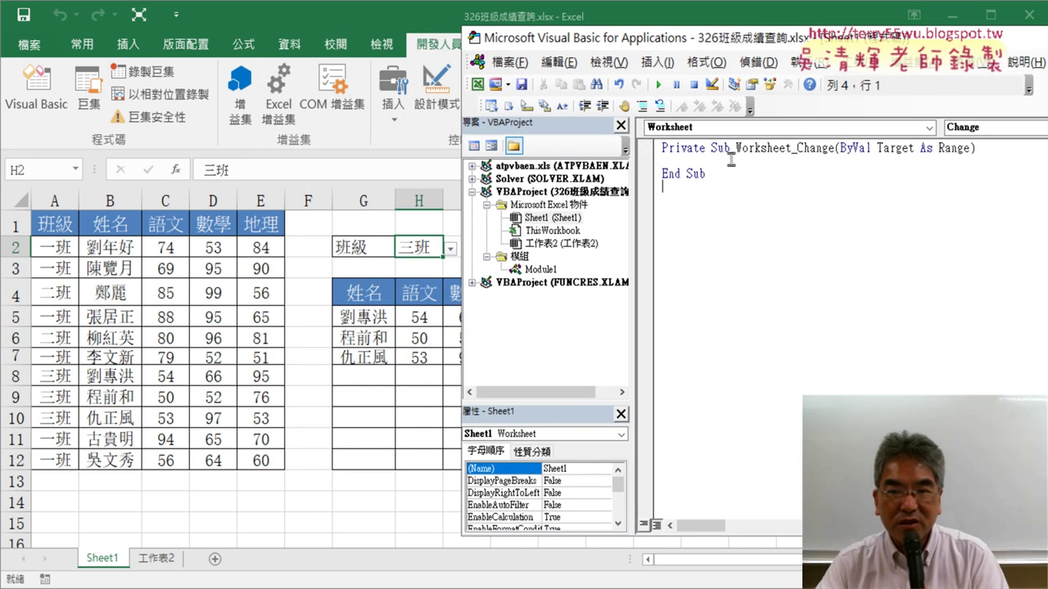
{"action": "key", "text": "Tab"}
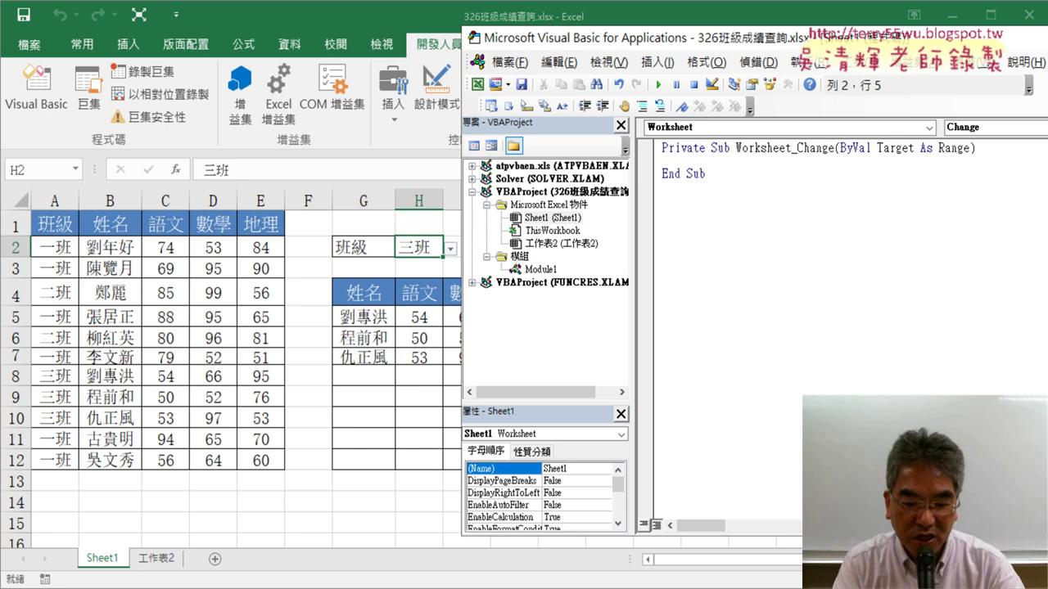
{"action": "type", "text": "ㄈㄢ"}
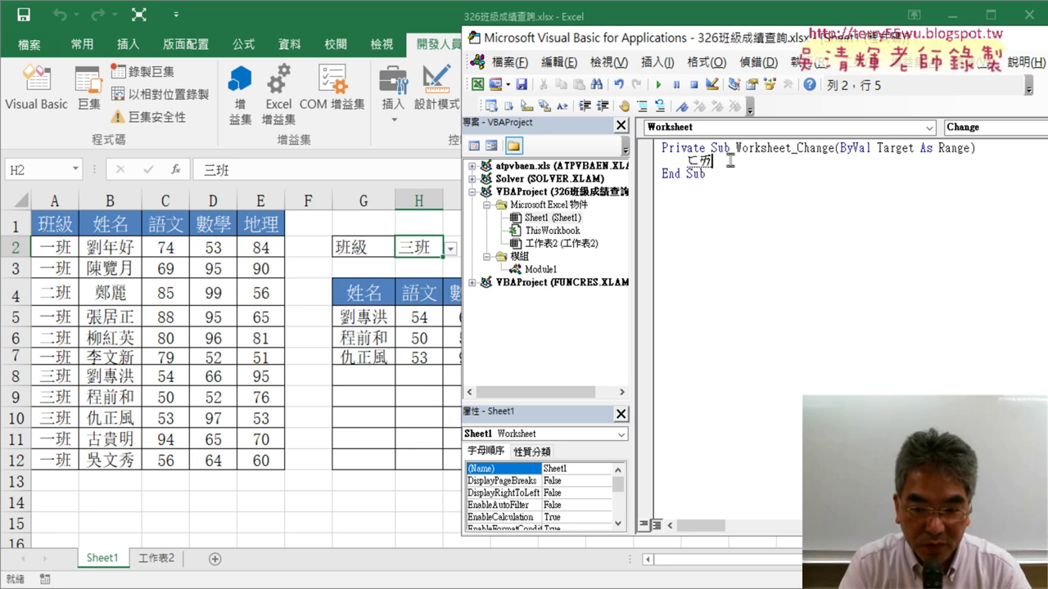
{"action": "key", "text": "Escape"}
{"action": "type", "text": "if"}
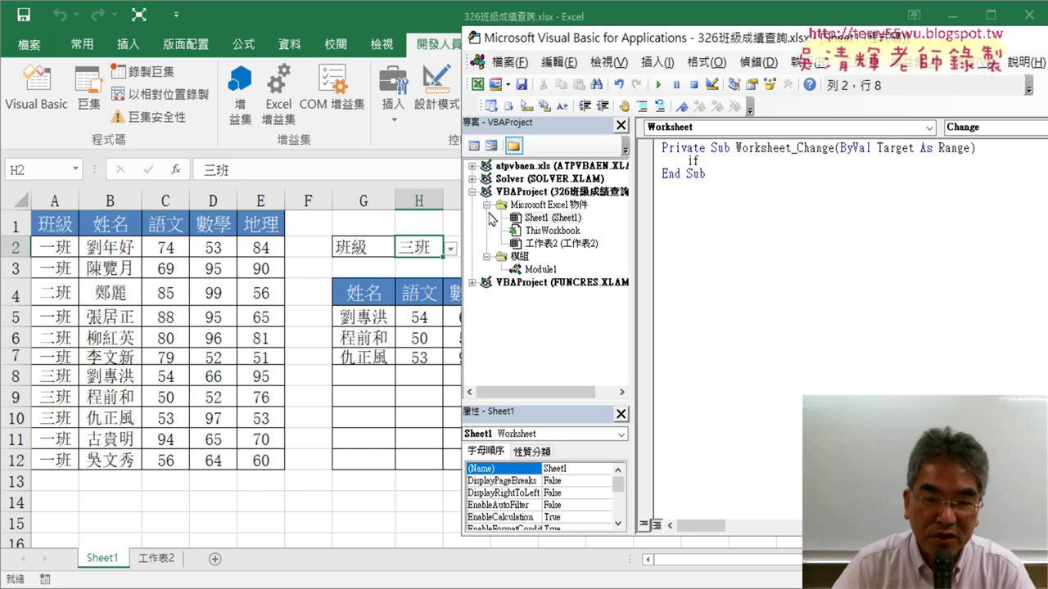
{"action": "left_click", "coordinate": [885, 152]}
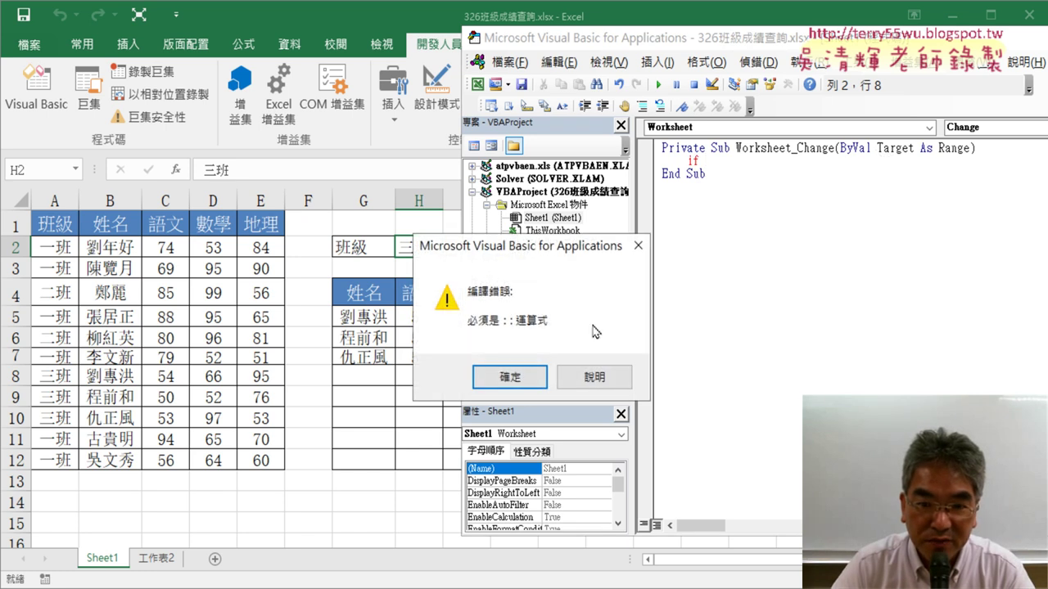
{"action": "key", "text": "Return"}
{"action": "mouse_move", "coordinate": [877, 148]}
{"action": "left_mouse_down"}
{"action": "mouse_move", "coordinate": [913, 149]}
{"action": "mouse_move", "coordinate": [773, 166]}
{"action": "left_mouse_up"}
{"action": "type", "text": "Target"}
{"action": "left_click", "coordinate": [700, 161]}
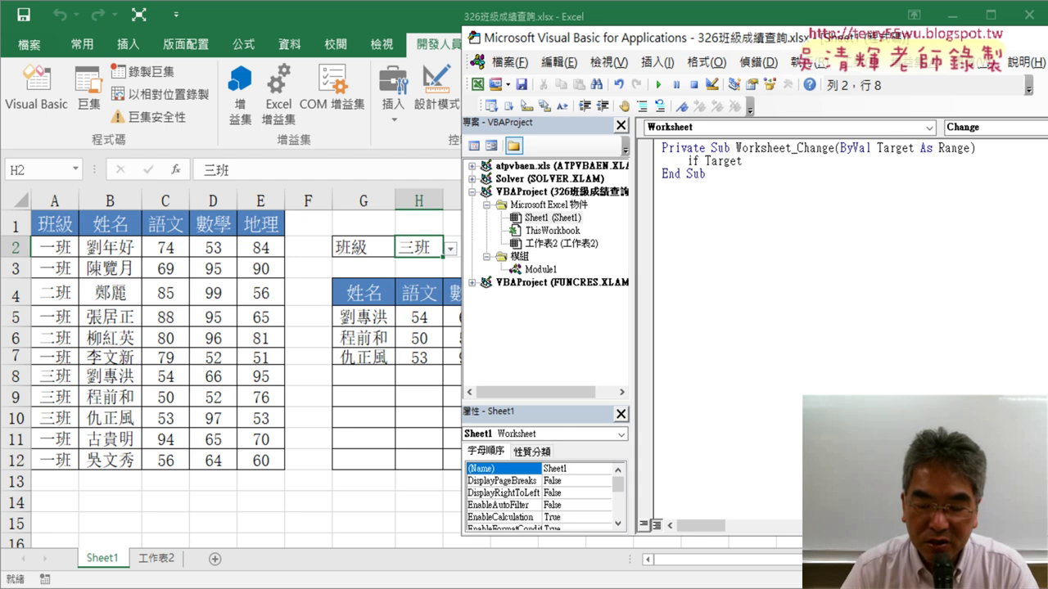
{"action": "left_click", "coordinate": [723, 161]}
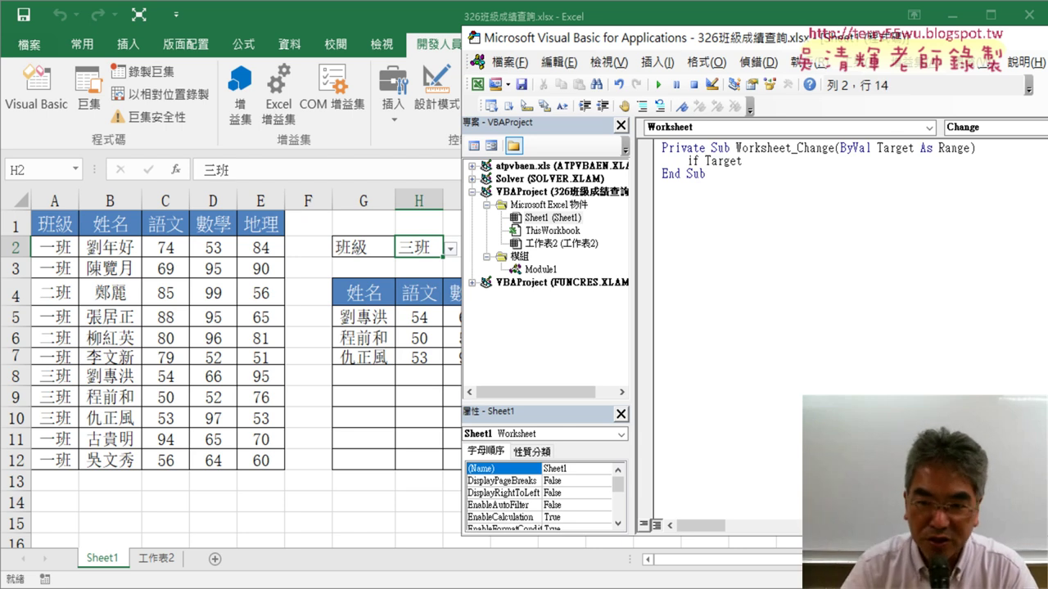
Complete the line as If Target.Address = "$H$2" Then and close it with End If
{"action": "type", "text": "."}
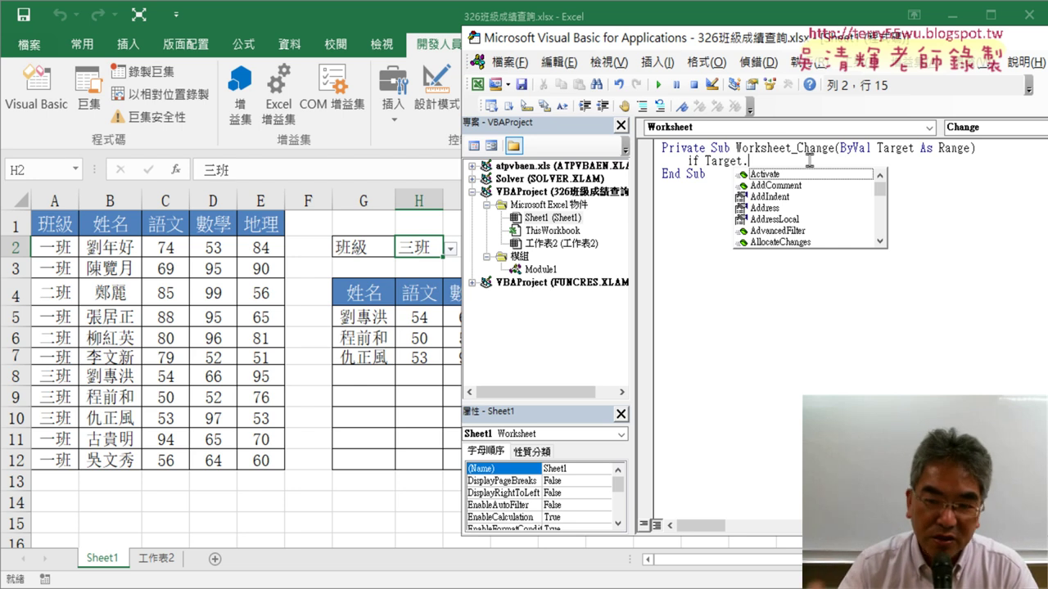
{"action": "type", "text": "a"}
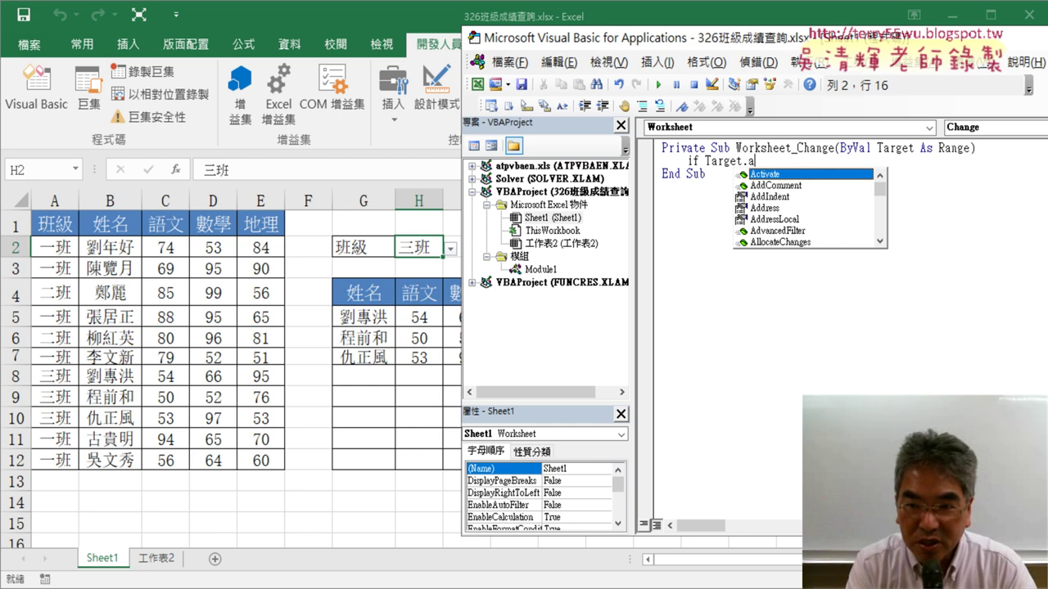
{"action": "key", "text": "Down"}
{"action": "key", "text": "Down"}
{"action": "key", "text": "Down"}
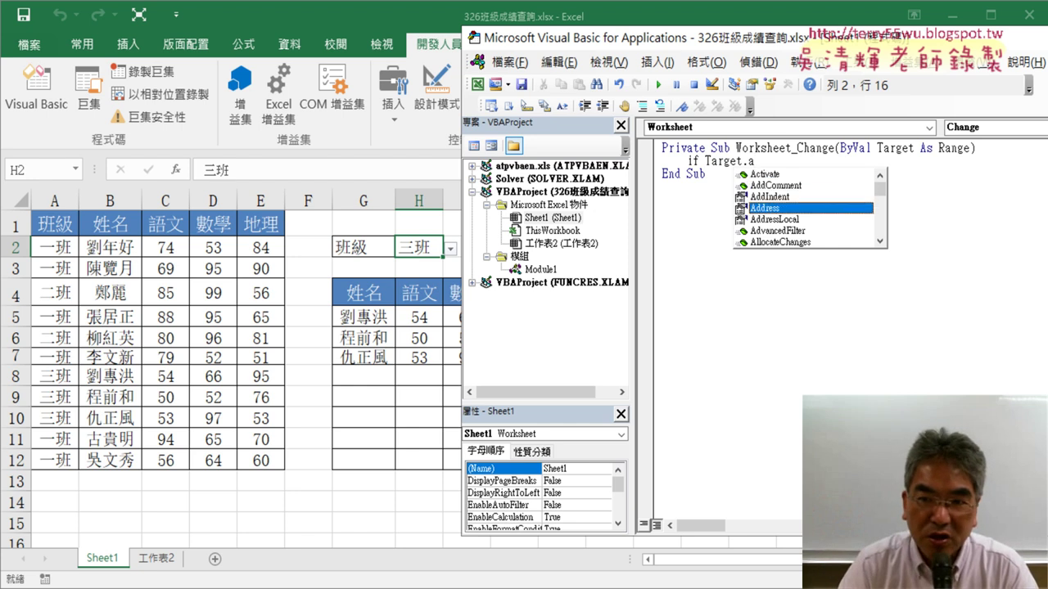
{"action": "key", "text": "space"}
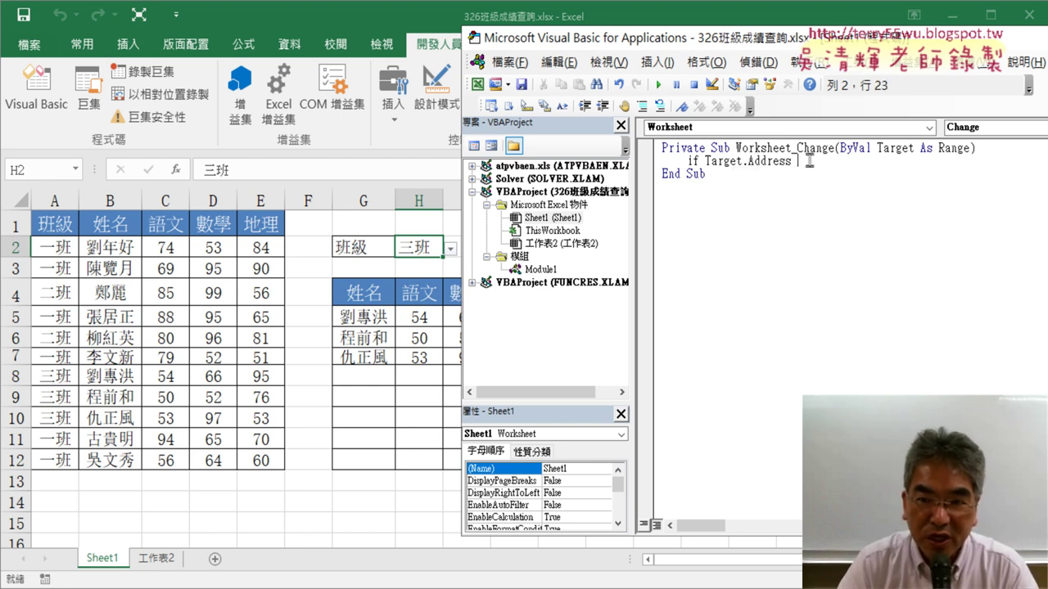
{"action": "type", "text": "("}
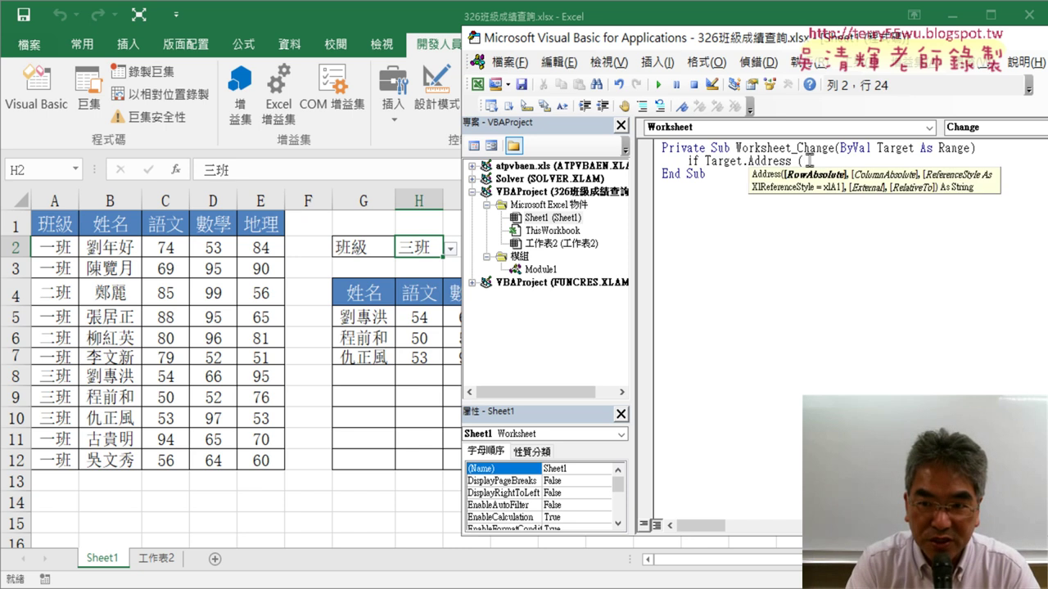
{"action": "key", "text": "BackSpace"}
{"action": "type", "text": "=\"$H2"}
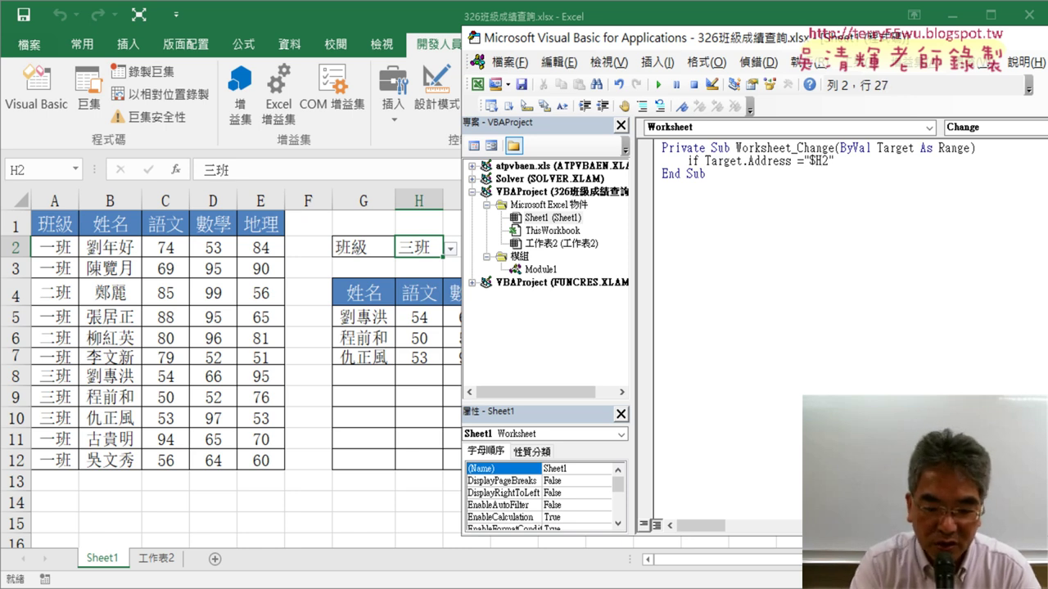
{"action": "type", "text": "$"}
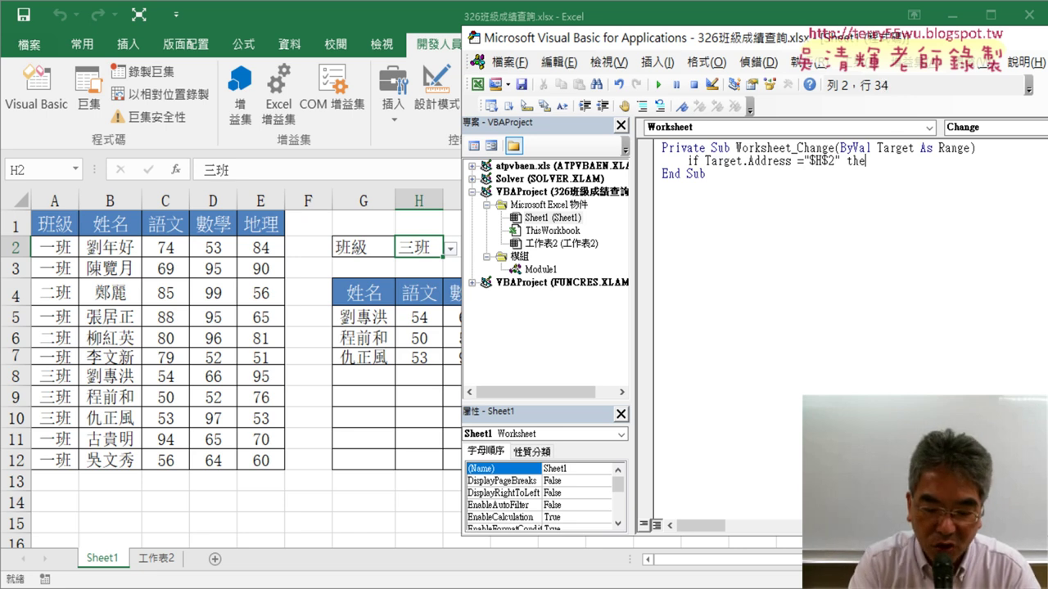
{"action": "type", "text": "n"}
{"action": "key", "text": "Return"}
{"action": "key", "text": "Return"}
{"action": "type", "text": "end if"}
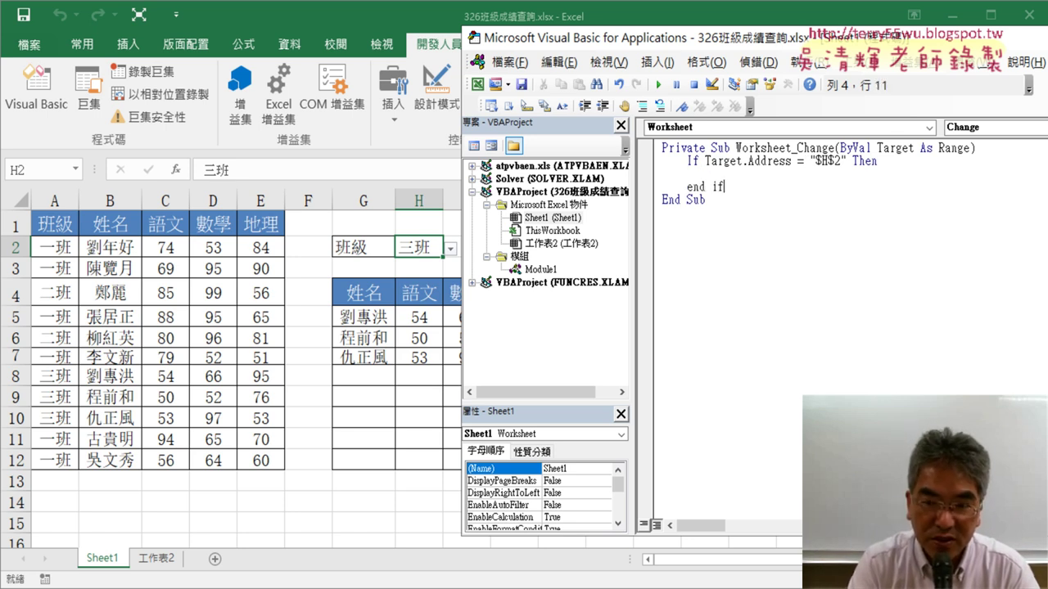
{"action": "key", "text": "Up"}
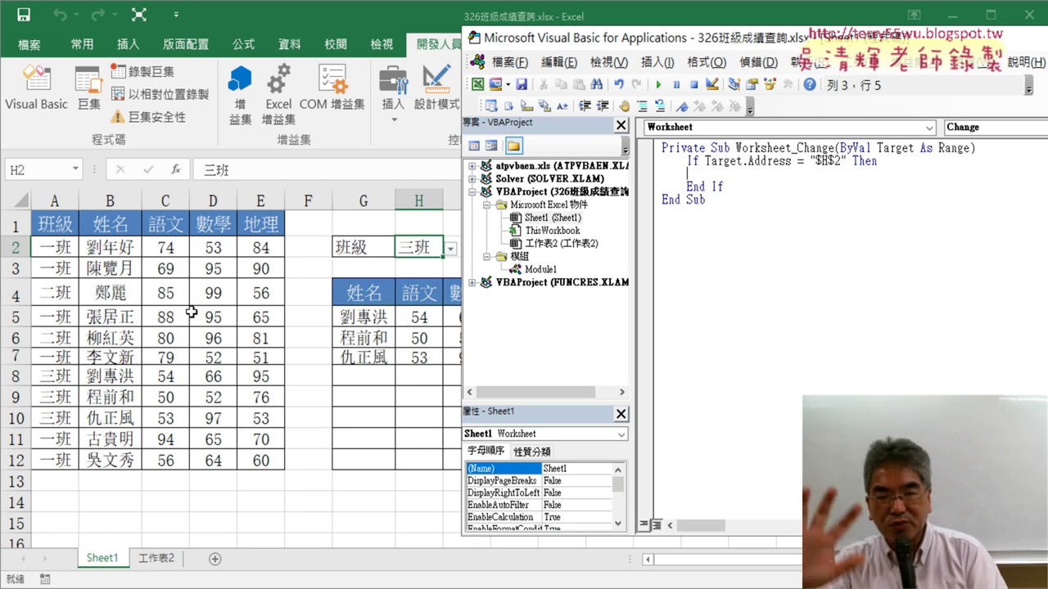
Copy the CopyDataBasedOnSelection procedure name from Module1's code
{"action": "left_click_drag", "start_coordinate": [601, 47], "coordinate": [790, 60]}
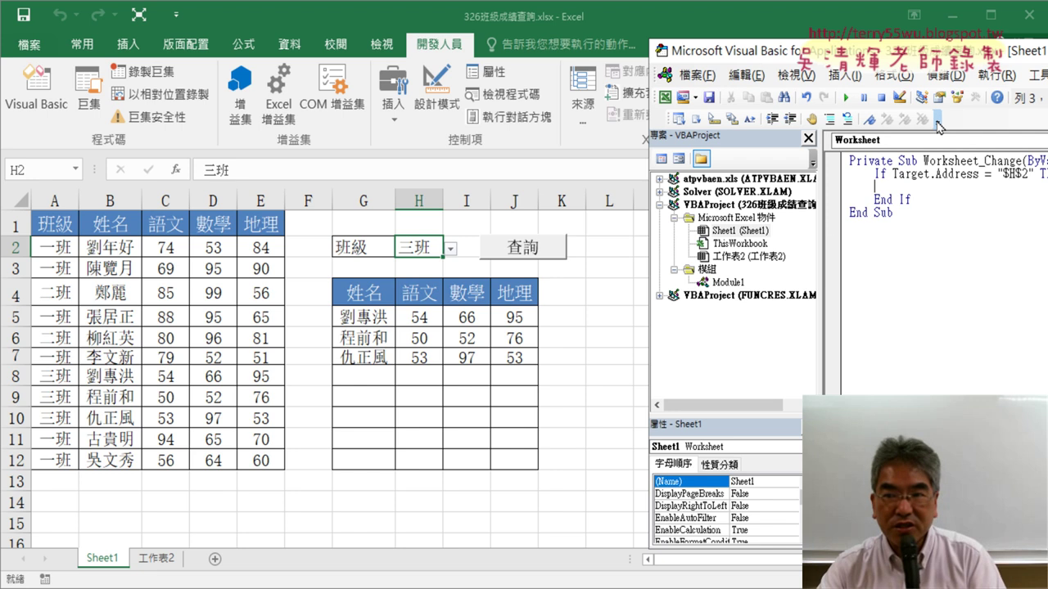
{"action": "left_click_drag", "start_coordinate": [925, 51], "coordinate": [699, 38]}
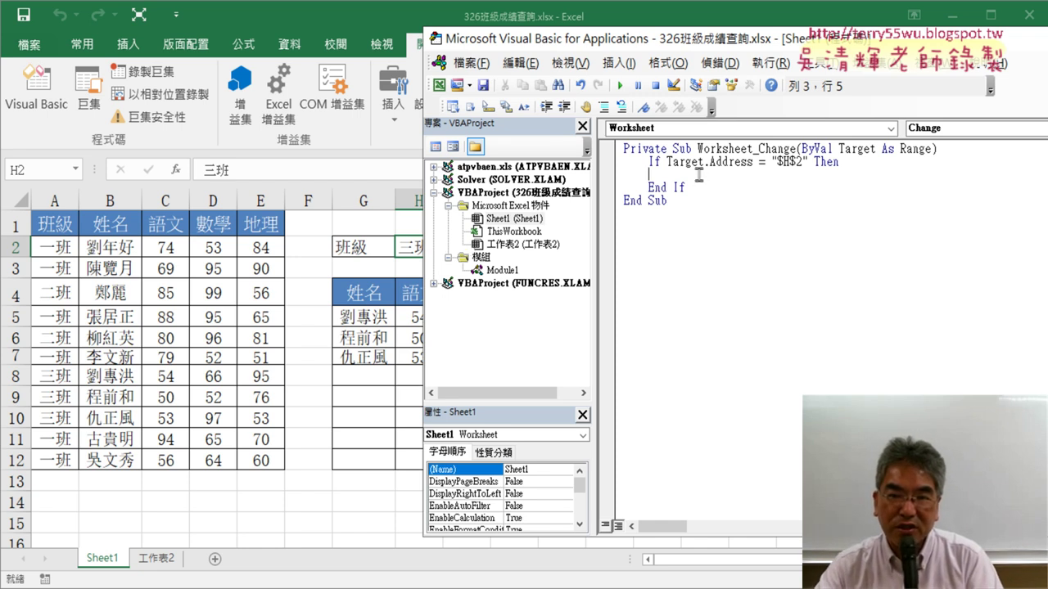
{"action": "double_click", "coordinate": [503, 270]}
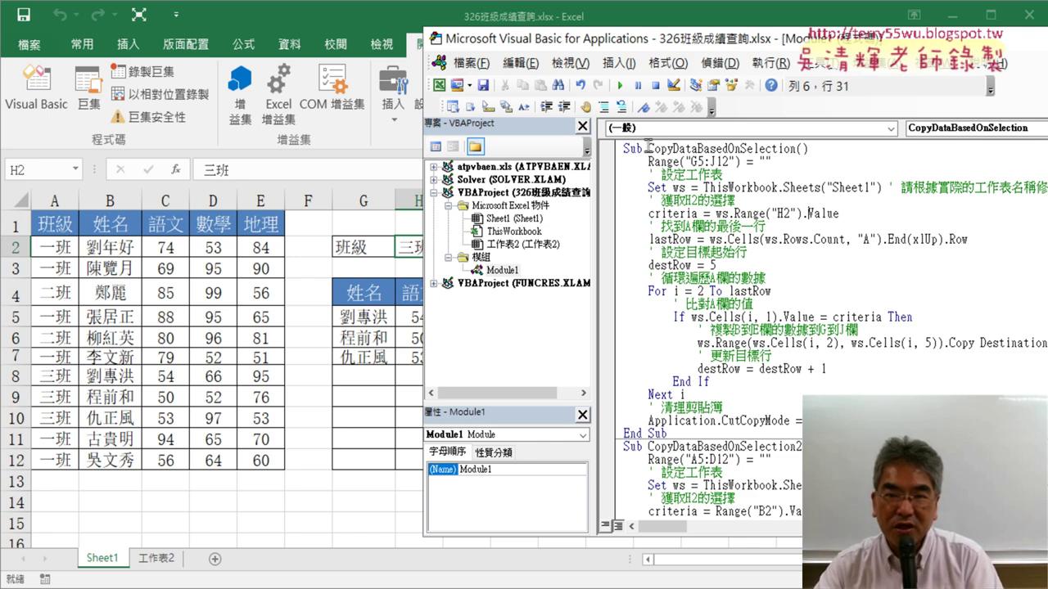
{"action": "left_click_drag", "start_coordinate": [648, 148], "coordinate": [795, 148]}
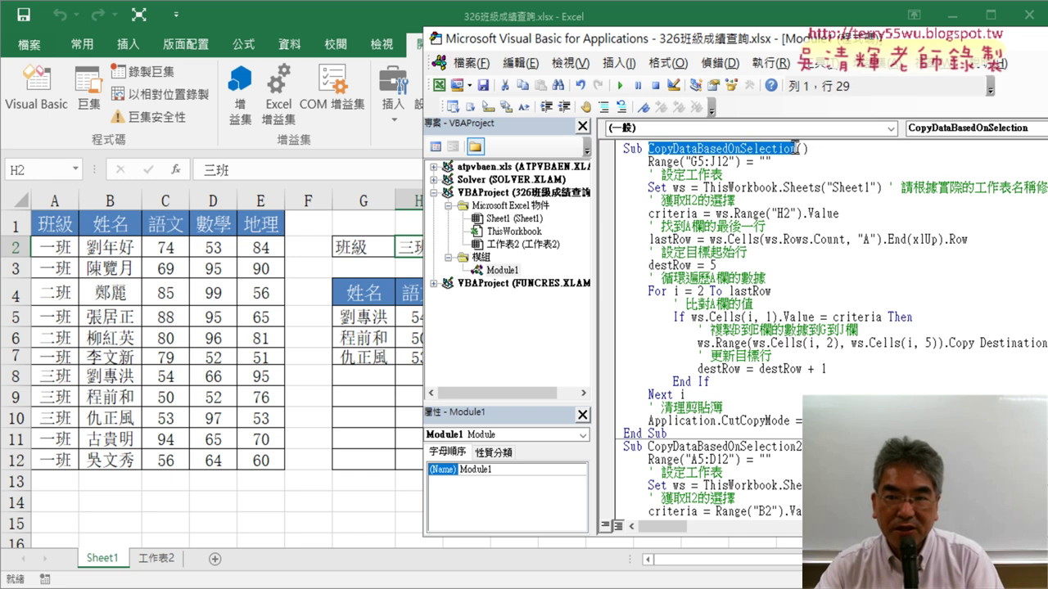
{"action": "right_click", "coordinate": [768, 155]}
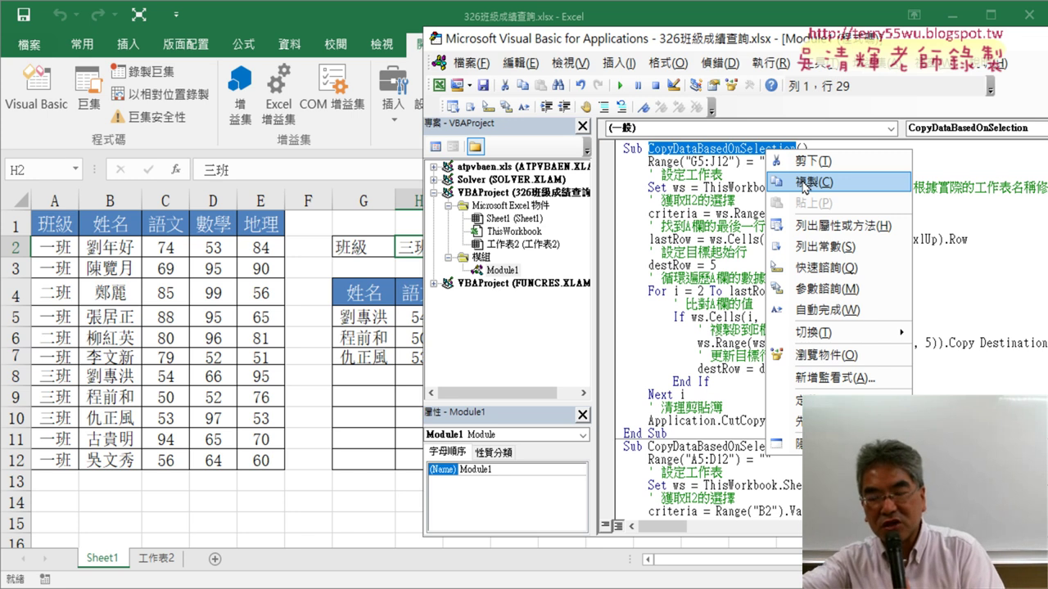
{"action": "left_click", "coordinate": [808, 183]}
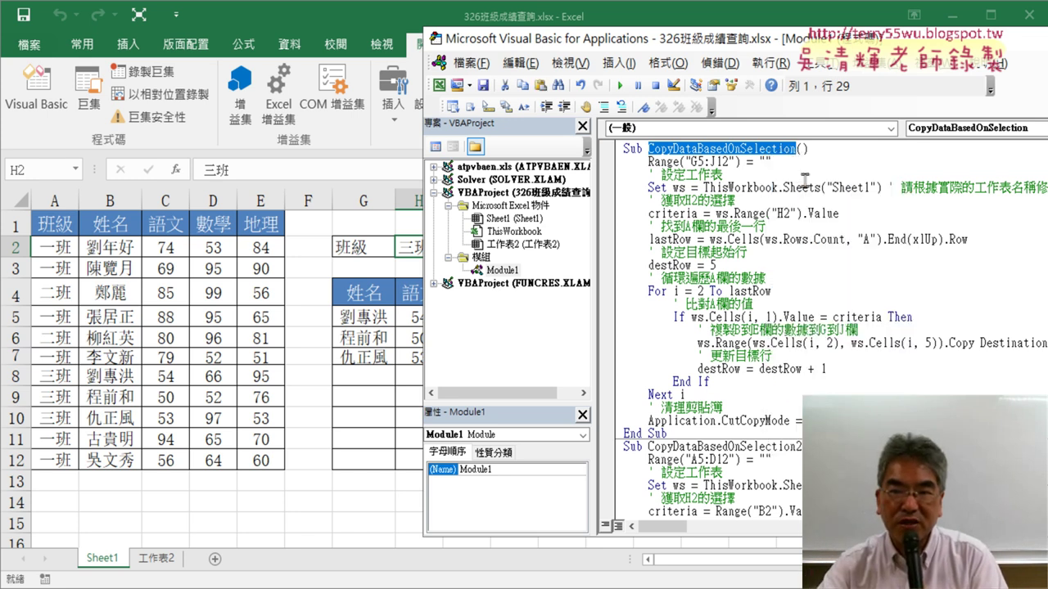
In Sheet1's Worksheet_Change, add Call CopyDataBasedOnSelection inside the $H$2 If block
{"action": "left_click", "coordinate": [516, 219]}
{"action": "double_click", "coordinate": [520, 221]}
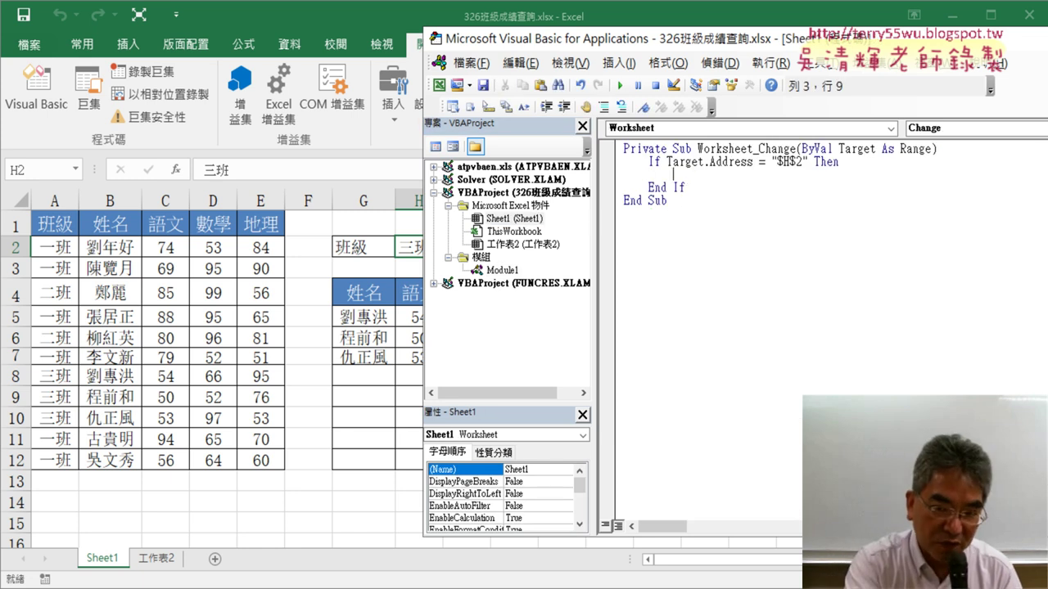
{"action": "key", "text": "Tab"}
{"action": "type", "text": "CopyDataBasedOnSelection"}
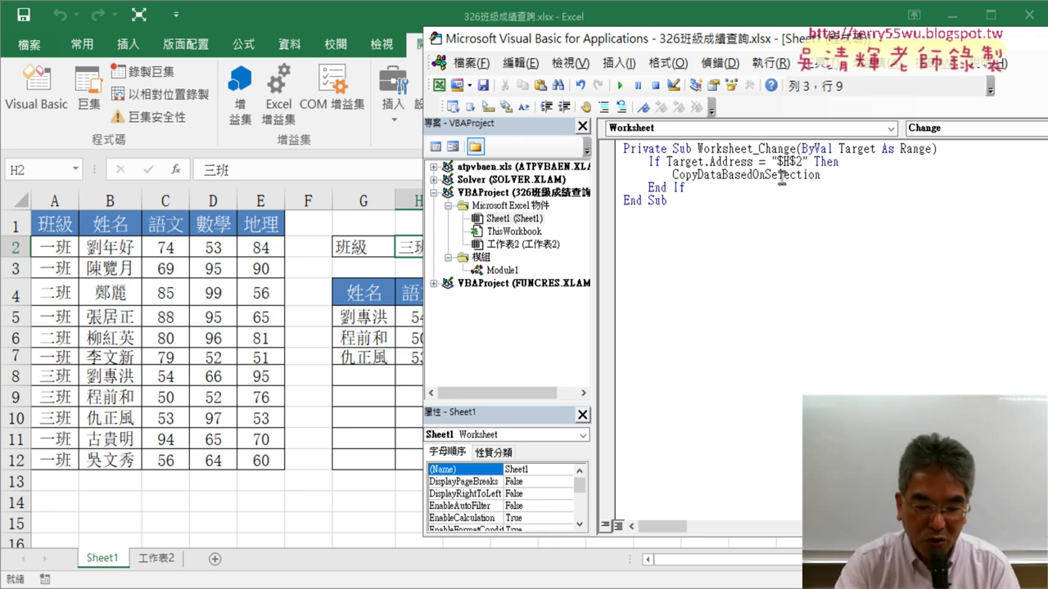
{"action": "type", "text": "cal"}
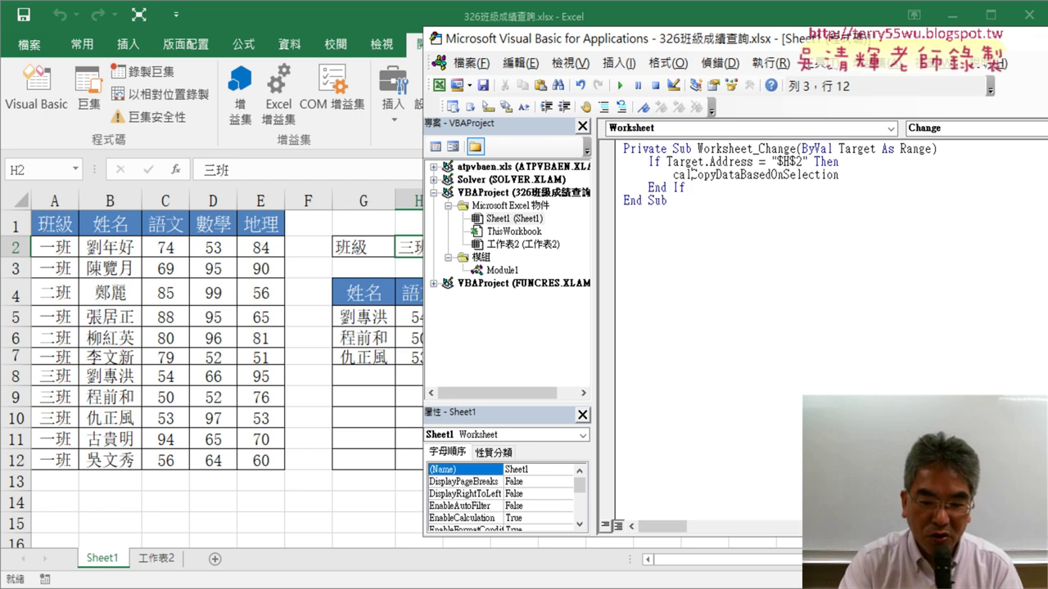
{"action": "type", "text": "l"}
{"action": "key", "text": "Down"}
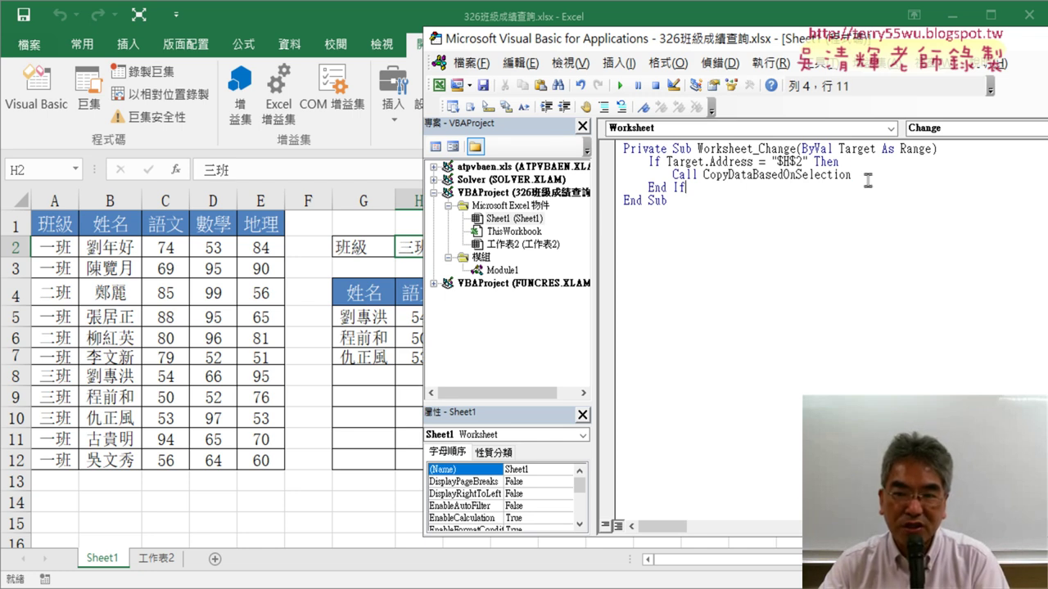
{"action": "left_click_drag", "start_coordinate": [856, 175], "coordinate": [702, 175]}
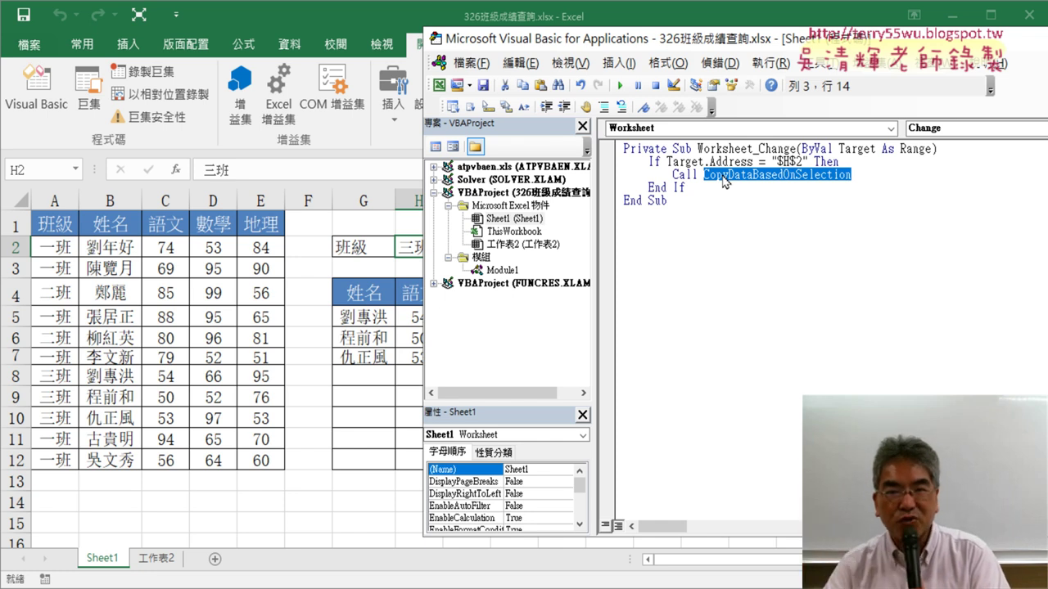
{"action": "left_click_drag", "start_coordinate": [679, 41], "coordinate": [787, 40]}
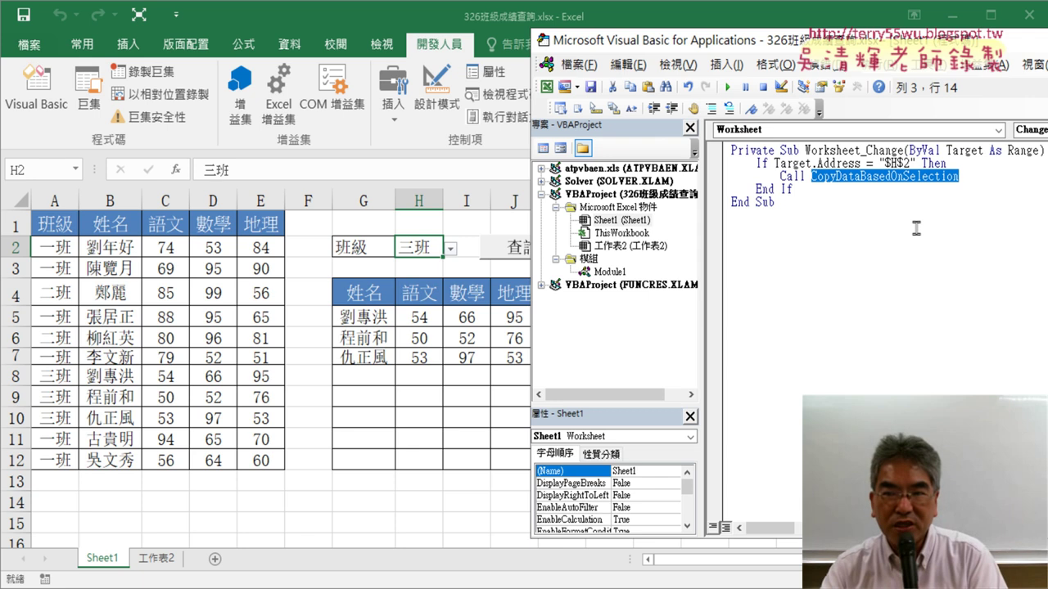
Set a breakpoint on the Call line and trigger it by choosing 一班 in H2
{"action": "left_click", "coordinate": [719, 177]}
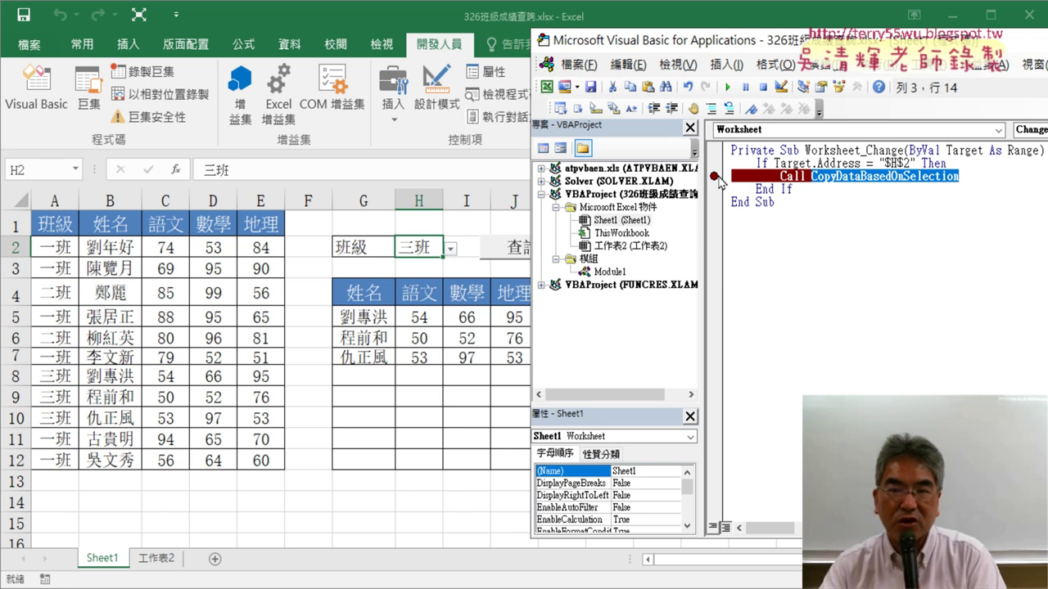
{"action": "left_click", "coordinate": [452, 253]}
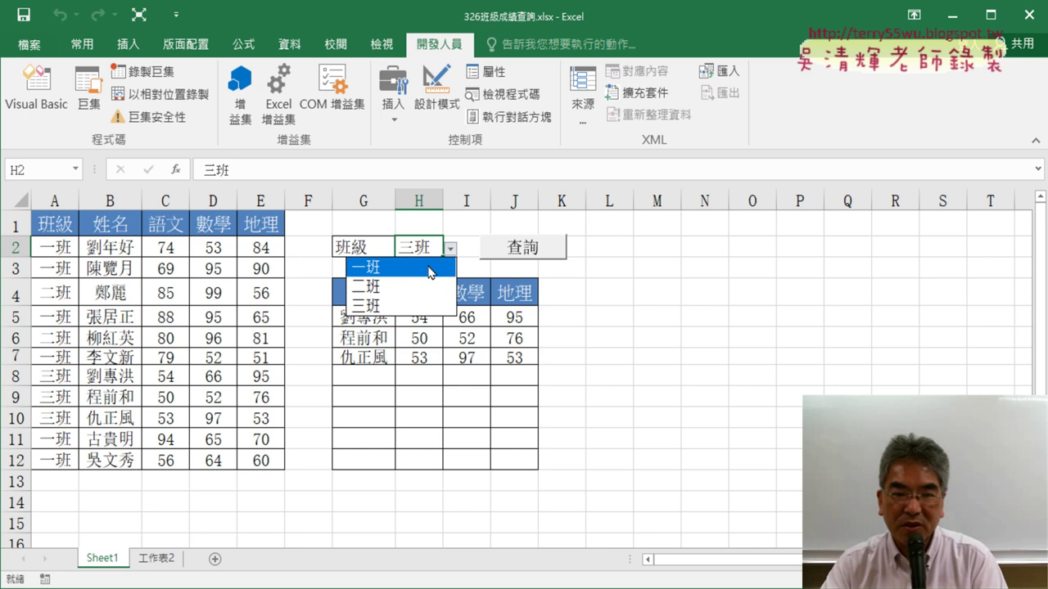
{"action": "left_click", "coordinate": [429, 269]}
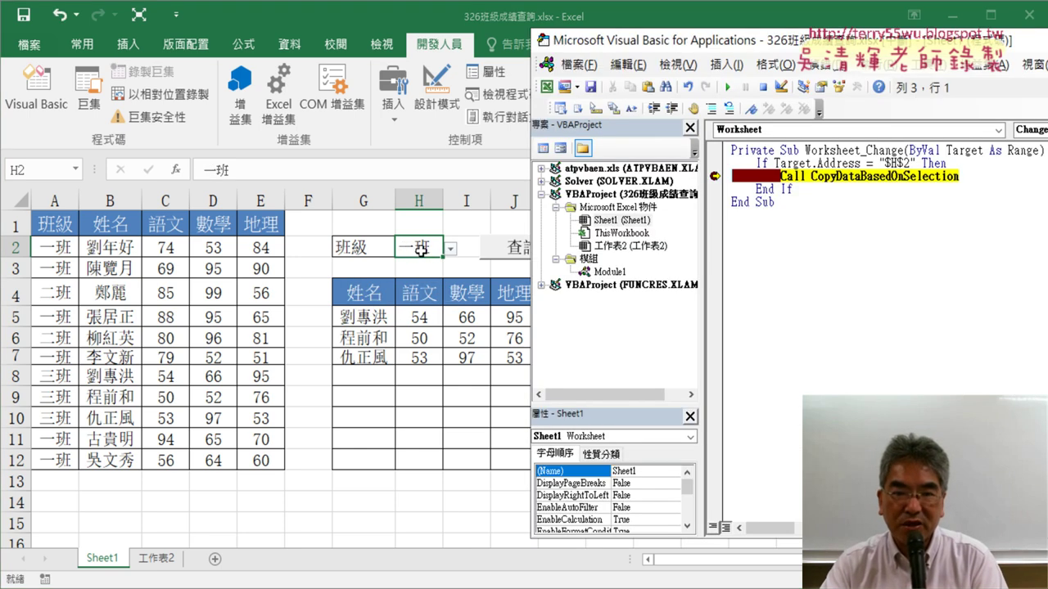
{"action": "mouse_move", "coordinate": [825, 161]}
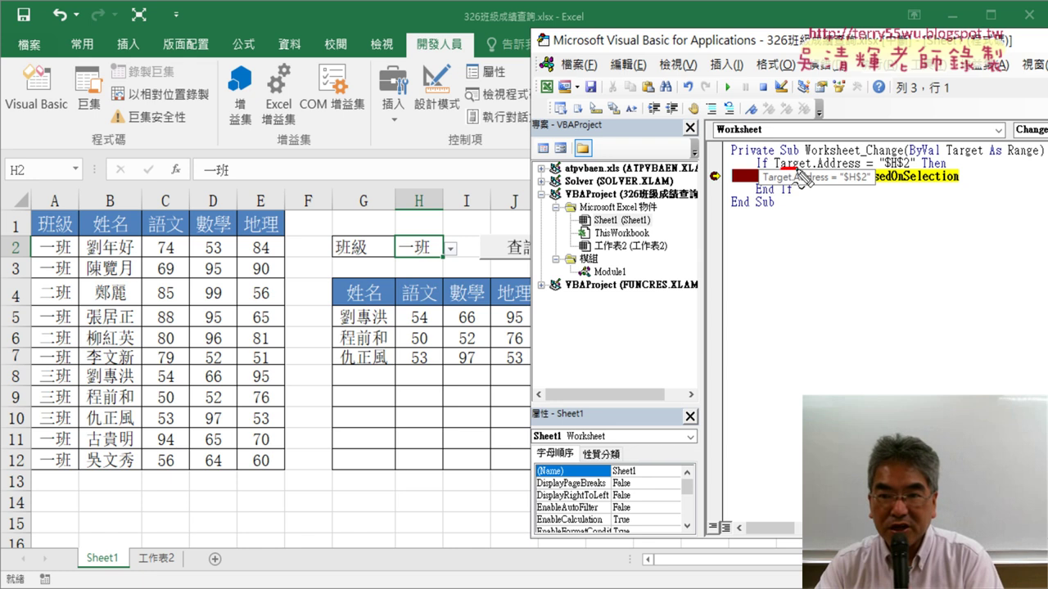
{"action": "mouse_move", "coordinate": [801, 179]}
{"action": "left_mouse_down"}
{"action": "mouse_move", "coordinate": [871, 195]}
{"action": "mouse_move", "coordinate": [907, 174]}
{"action": "left_mouse_up"}
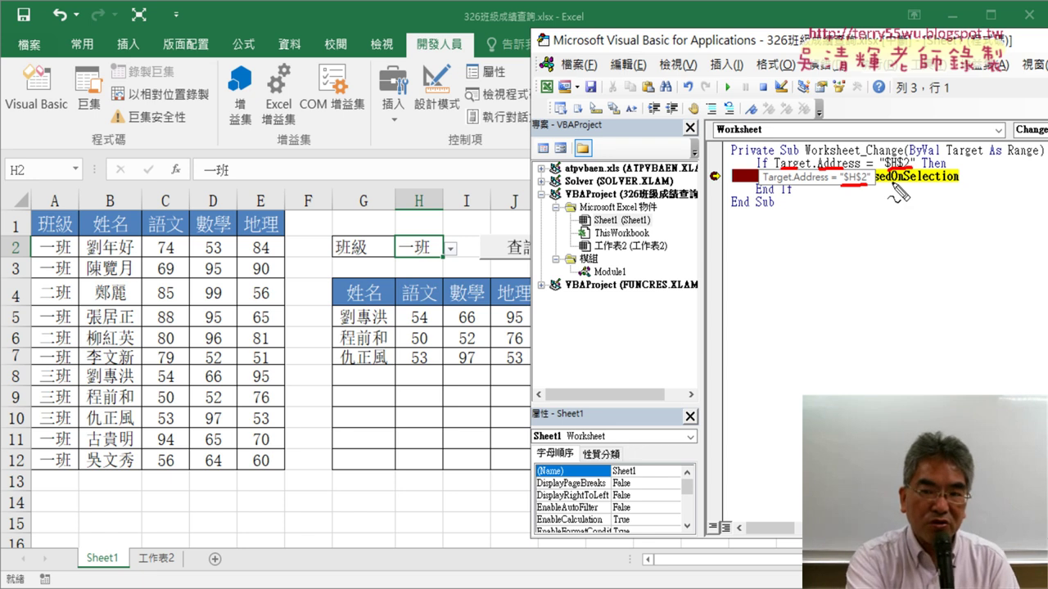
{"action": "key", "text": "Escape"}
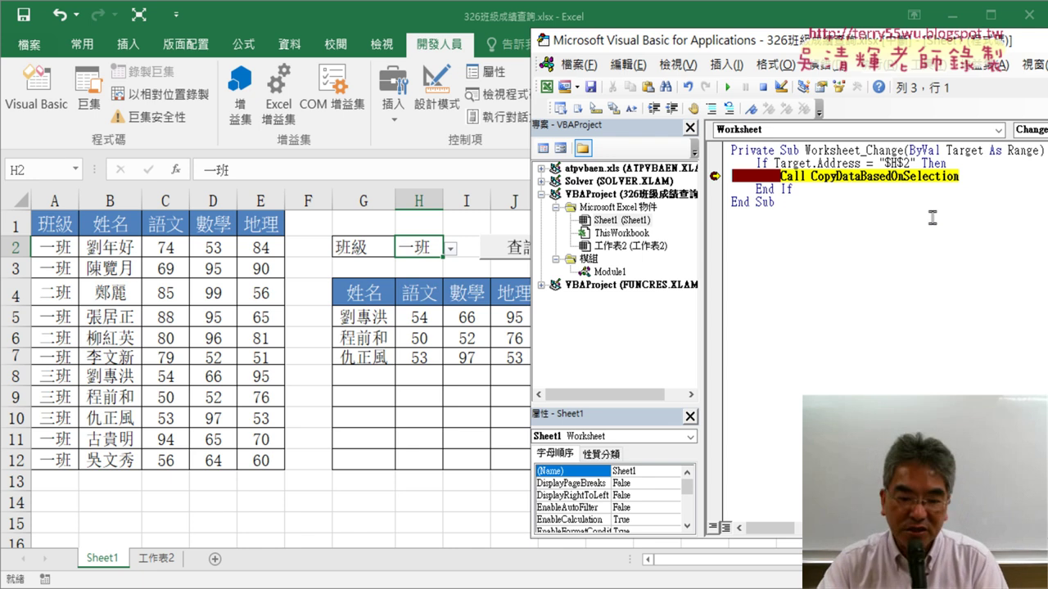
Step into the macro with F8, resume it, then choose 二班 and clear the breakpoint
{"action": "key", "text": "F8"}
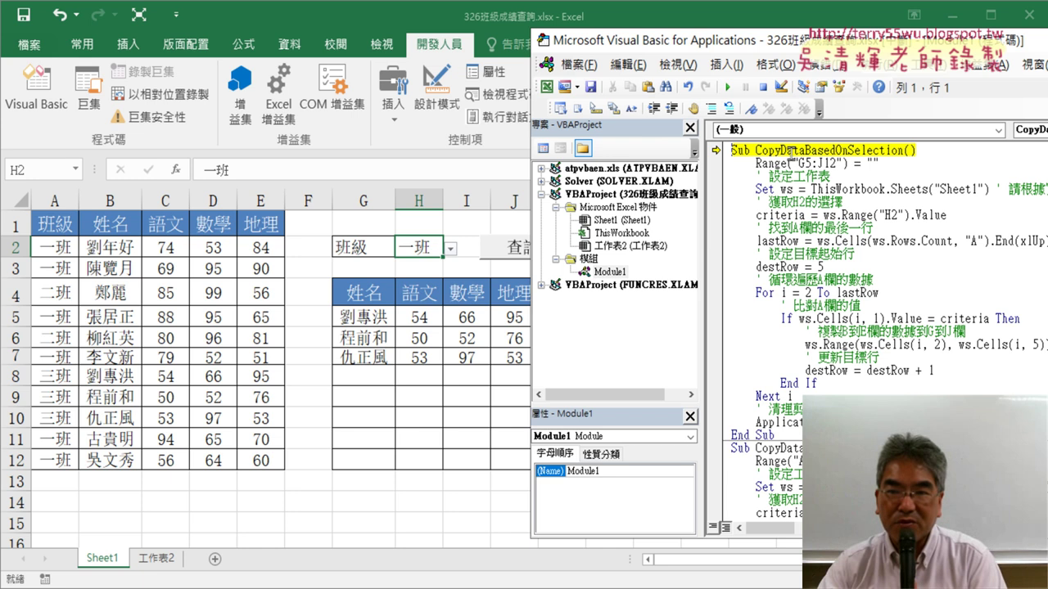
{"action": "left_click", "coordinate": [728, 87]}
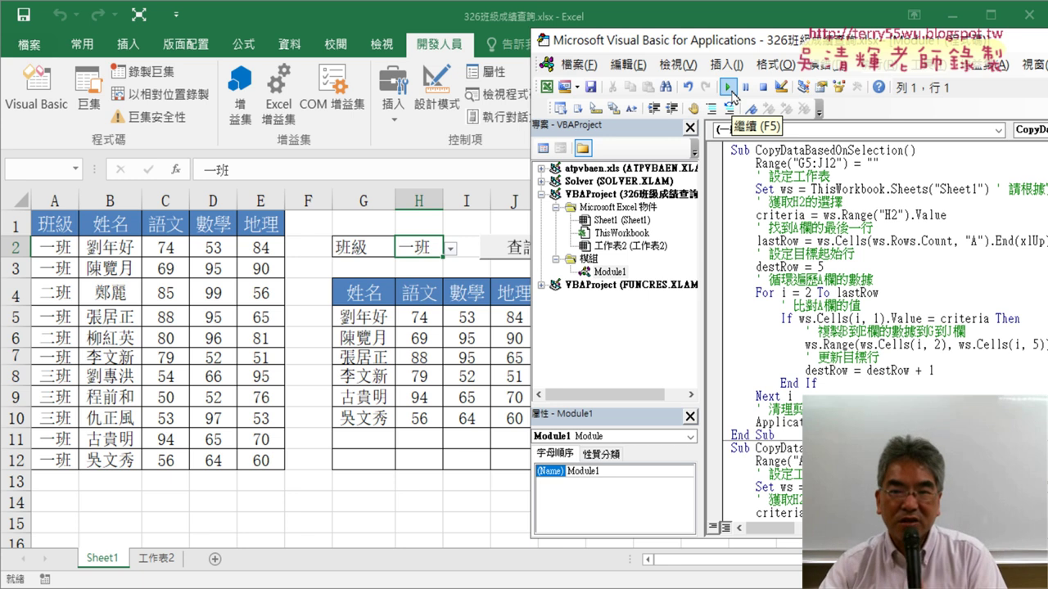
{"action": "left_click", "coordinate": [450, 248]}
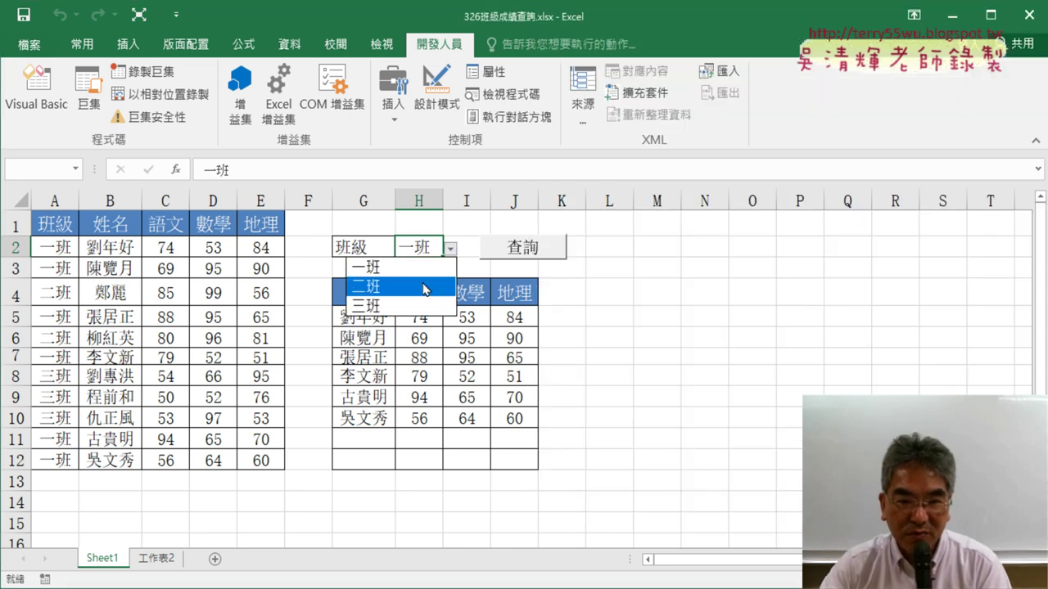
{"action": "left_click", "coordinate": [425, 288]}
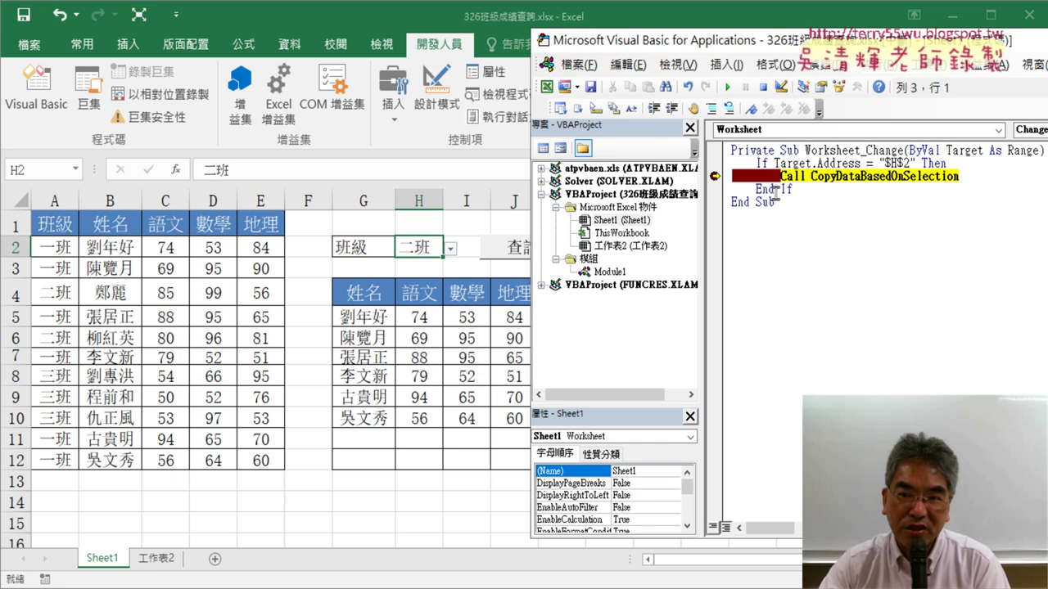
{"action": "left_click", "coordinate": [716, 176]}
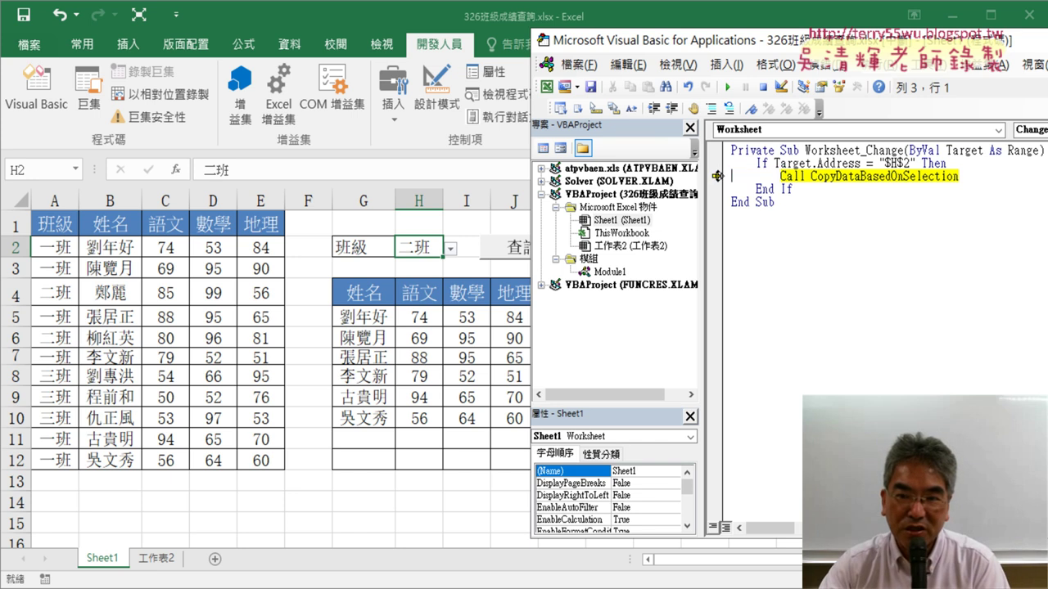
{"action": "left_click", "coordinate": [728, 88]}
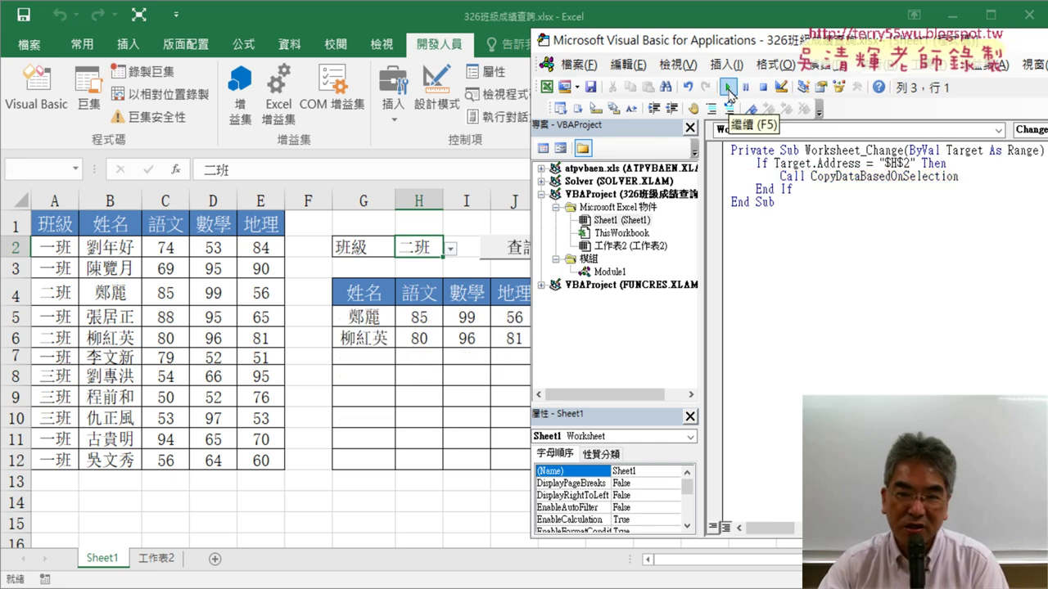
Cycle H2 through 三班, 一班, 二班 and 三班 to confirm the score table refreshes
{"action": "left_click", "coordinate": [450, 248]}
{"action": "left_click", "coordinate": [403, 304]}
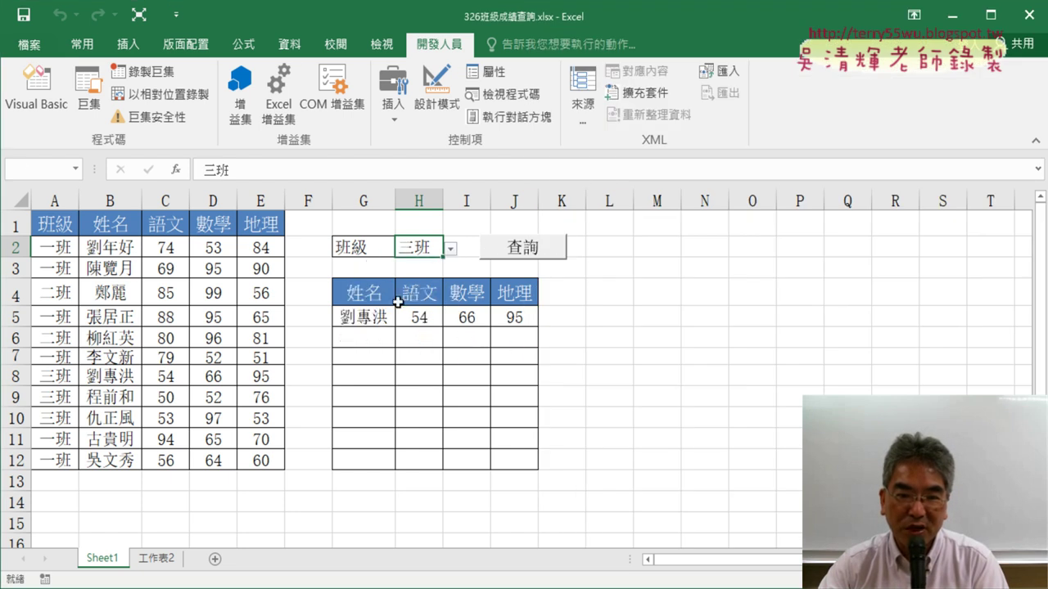
{"action": "left_click", "coordinate": [451, 248]}
{"action": "left_click", "coordinate": [426, 263]}
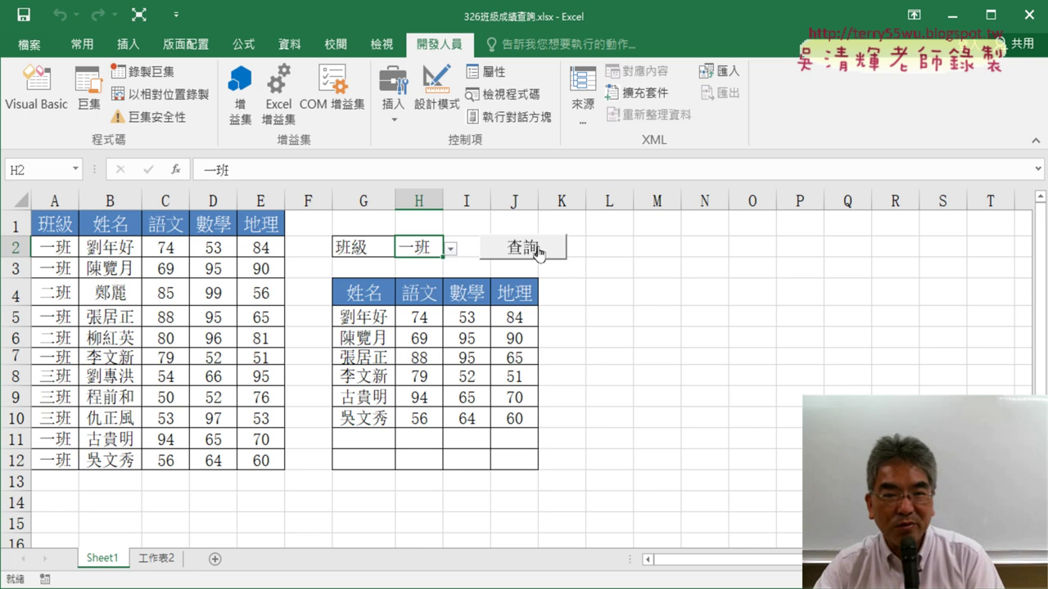
{"action": "left_click", "coordinate": [451, 248]}
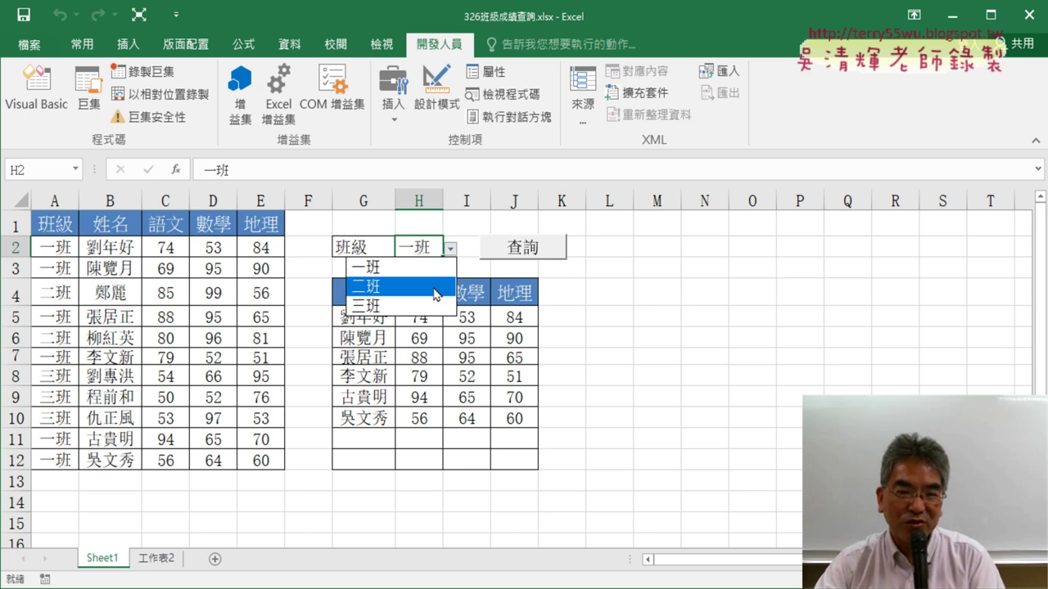
{"action": "left_click", "coordinate": [434, 280]}
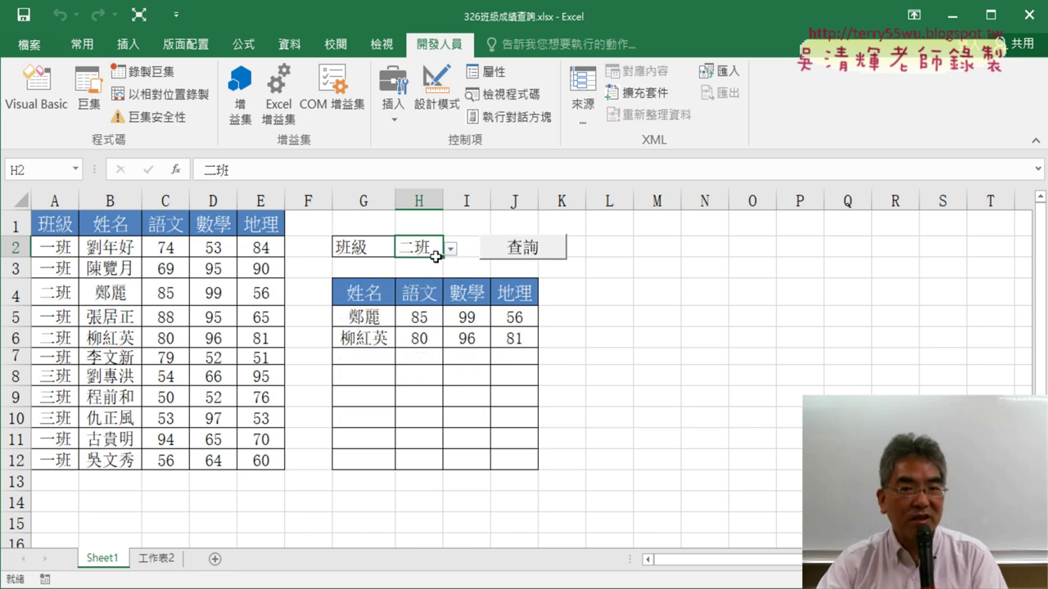
{"action": "left_click", "coordinate": [451, 249]}
{"action": "left_click", "coordinate": [424, 308]}
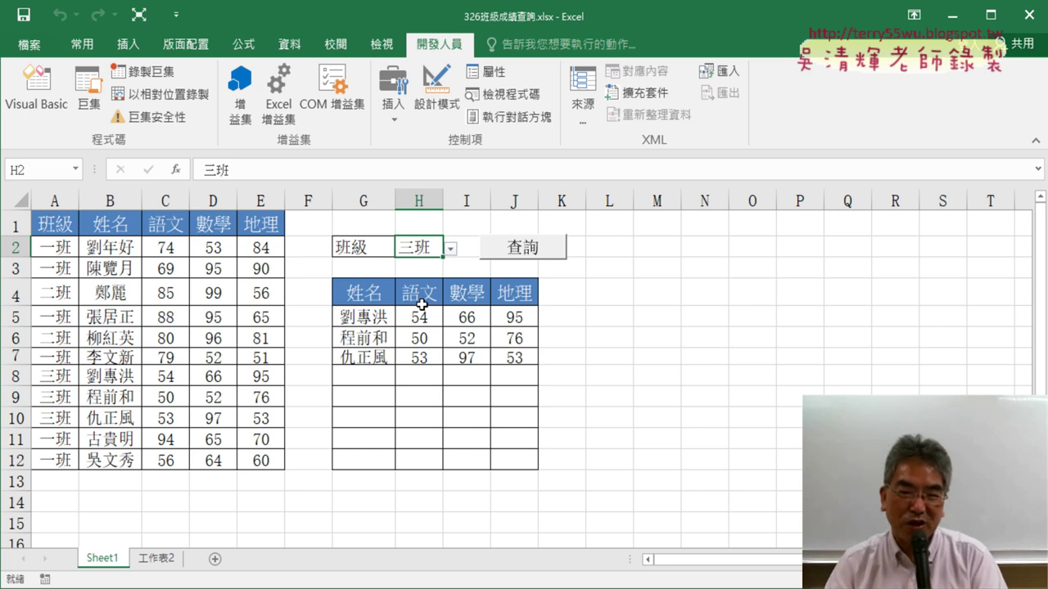
Cut the 查詢 button and verify choosing 一班, 二班, 三班, 一班 still refreshes the table
{"action": "right_click", "coordinate": [562, 255]}
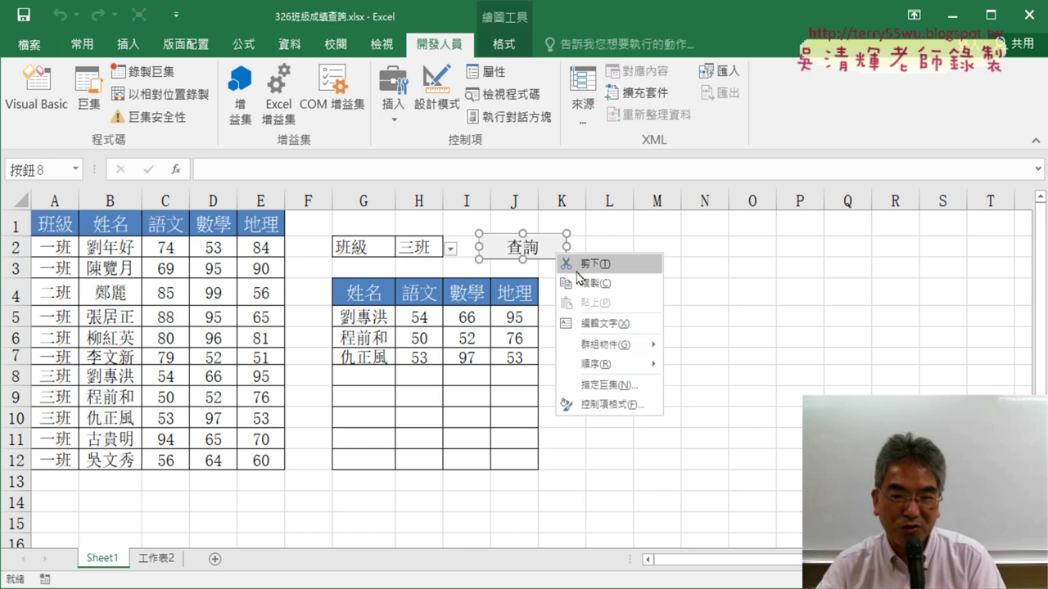
{"action": "left_click", "coordinate": [597, 264]}
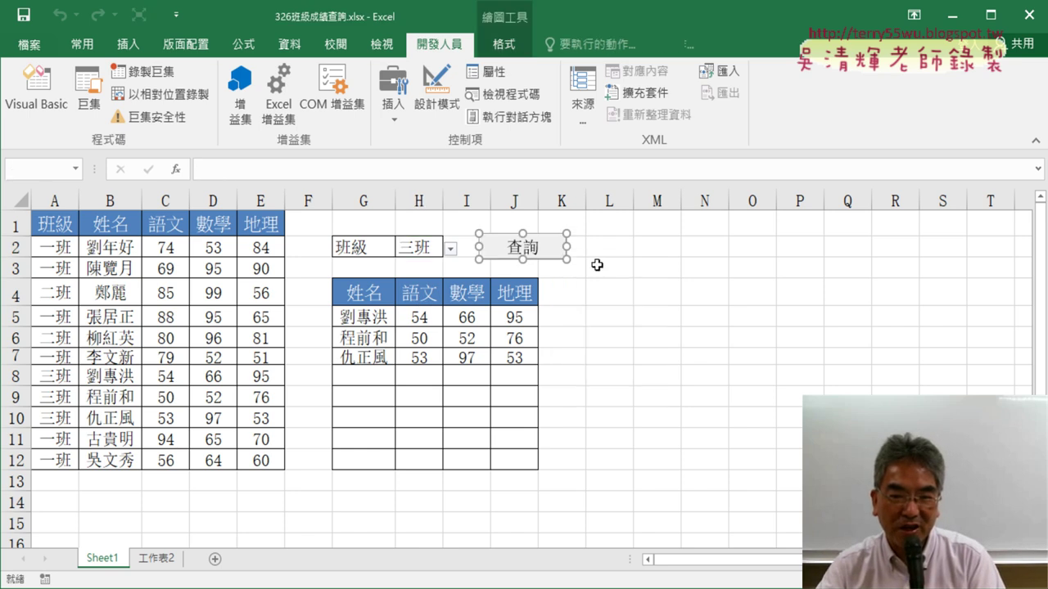
{"action": "left_click", "coordinate": [450, 249]}
{"action": "left_click", "coordinate": [419, 267]}
{"action": "left_click", "coordinate": [450, 249]}
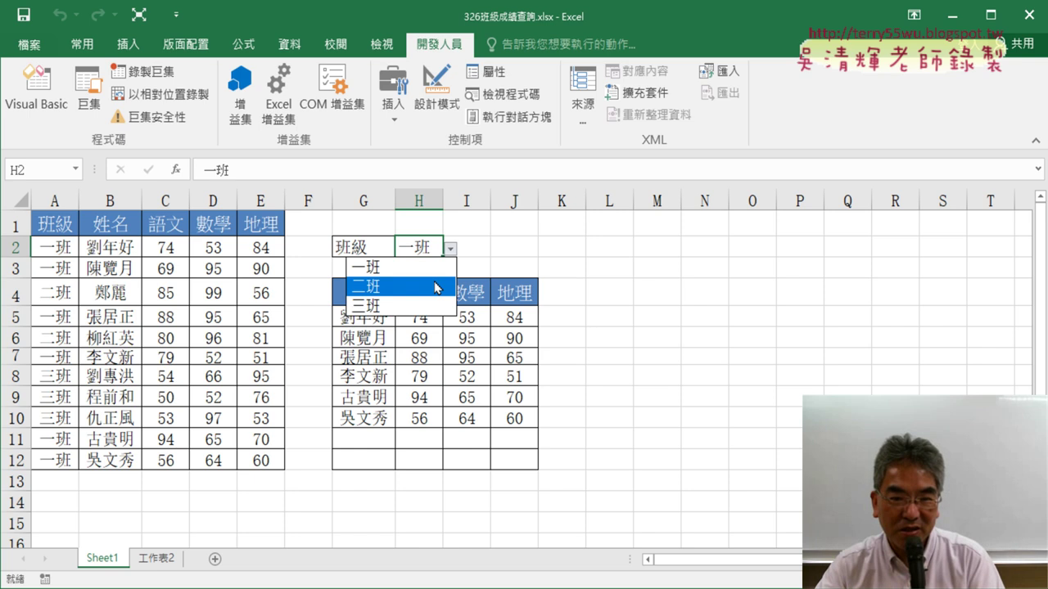
{"action": "left_click", "coordinate": [435, 283]}
{"action": "left_click", "coordinate": [450, 248]}
{"action": "left_click", "coordinate": [424, 300]}
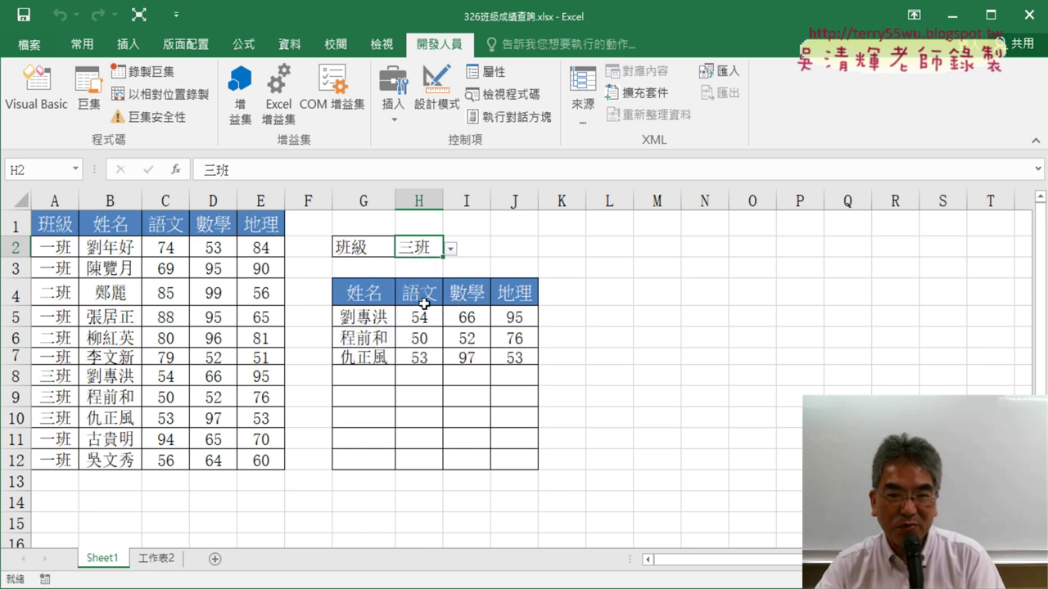
{"action": "left_click", "coordinate": [450, 249]}
{"action": "left_click", "coordinate": [419, 267]}
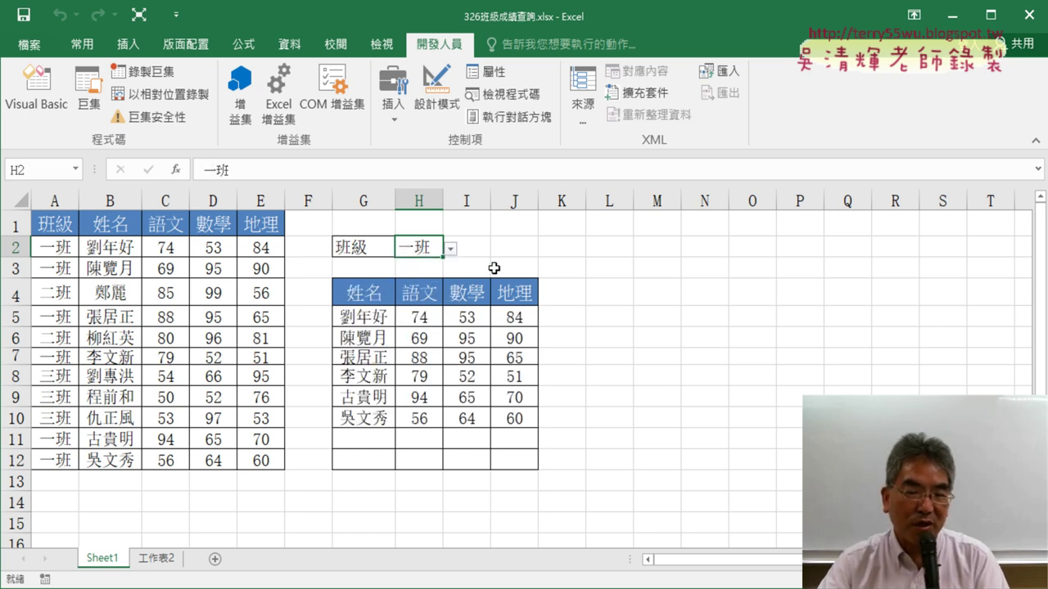
{"action": "left_click", "coordinate": [36, 94]}
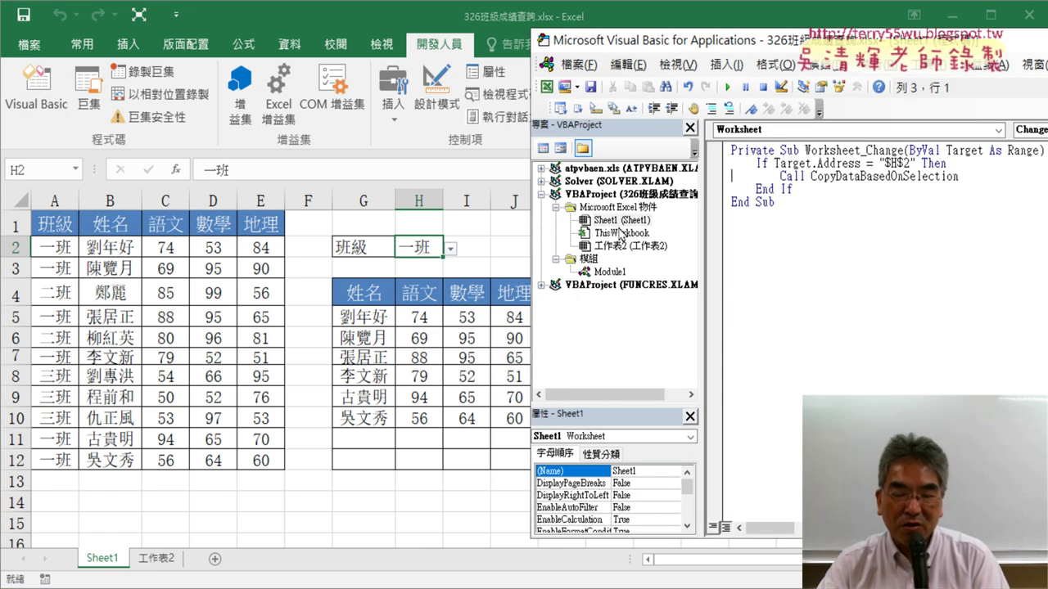
Delete all the existing Worksheet_Change code from the code window
{"action": "left_click_drag", "start_coordinate": [677, 45], "coordinate": [456, 36]}
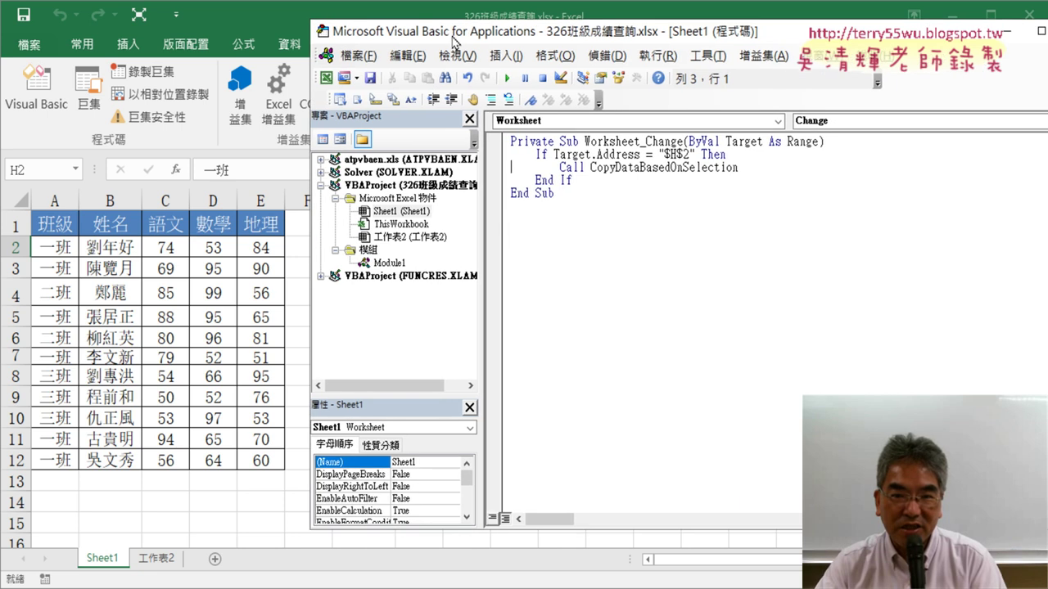
{"action": "key", "text": "ctrl+a"}
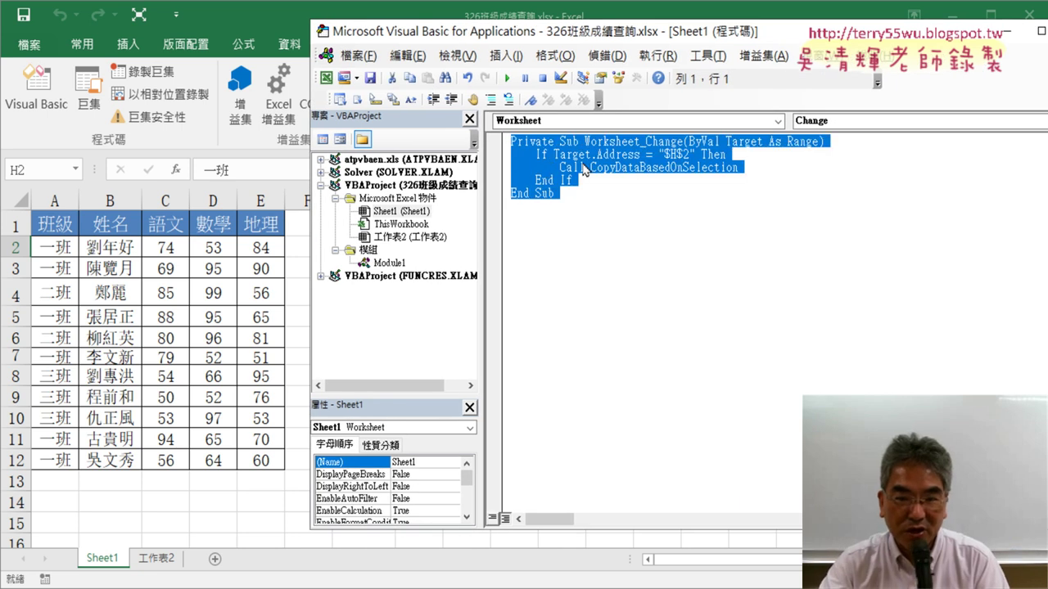
{"action": "key", "text": "Delete"}
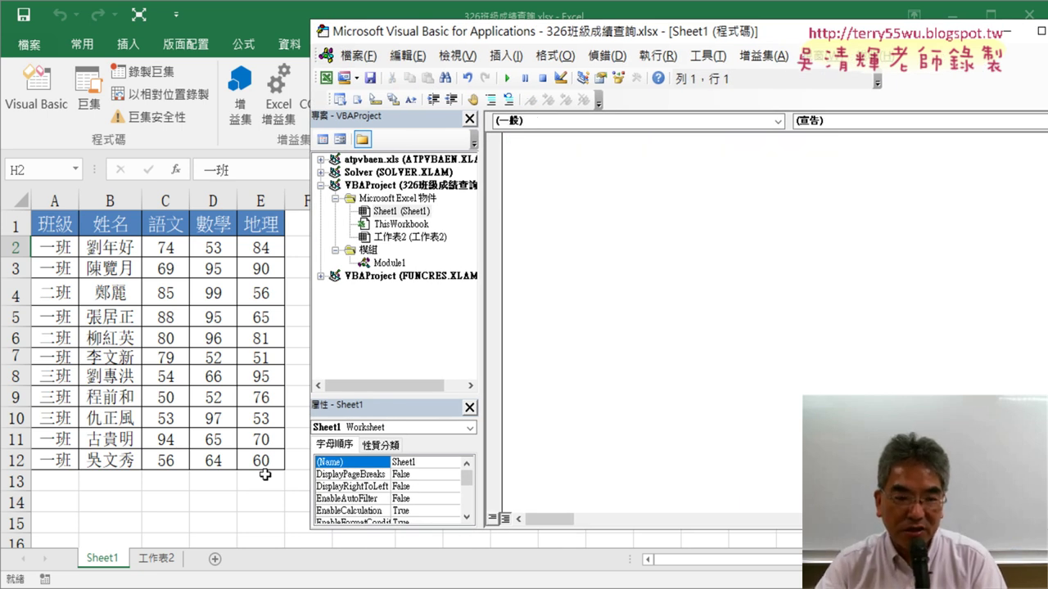
Add an empty Worksheet_Change via the Worksheet/Change dropdowns and delete the SelectionChange stub
{"action": "double_click", "coordinate": [414, 212]}
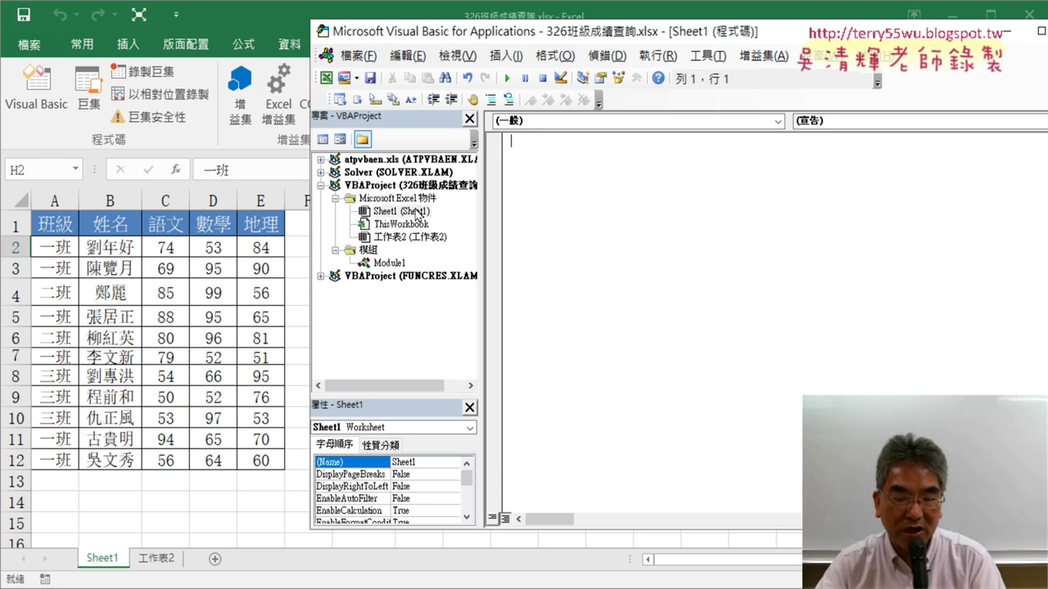
{"action": "left_click", "coordinate": [629, 121]}
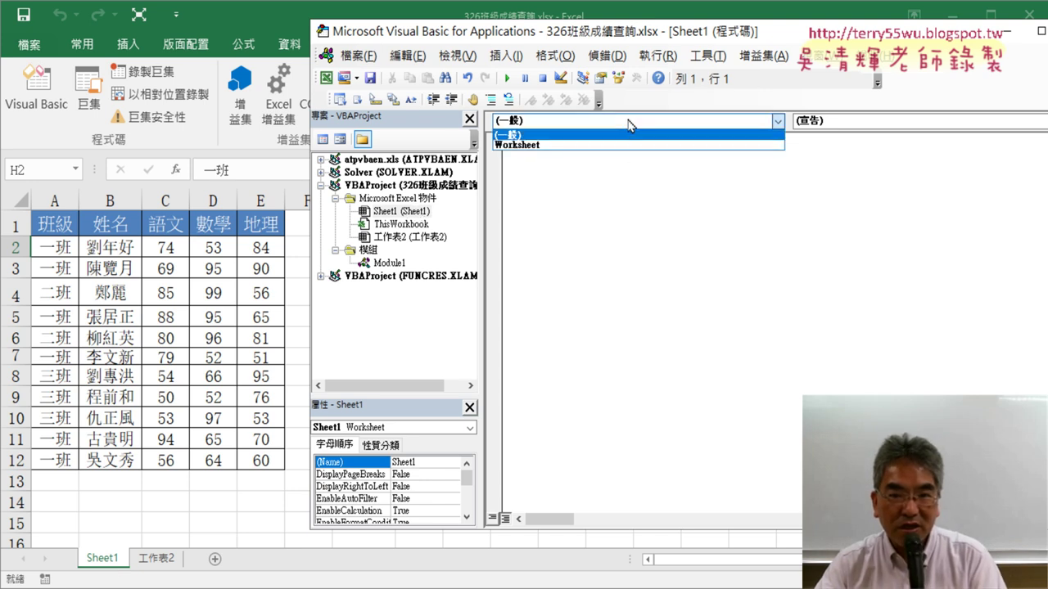
{"action": "left_click", "coordinate": [538, 146]}
{"action": "left_click", "coordinate": [818, 121]}
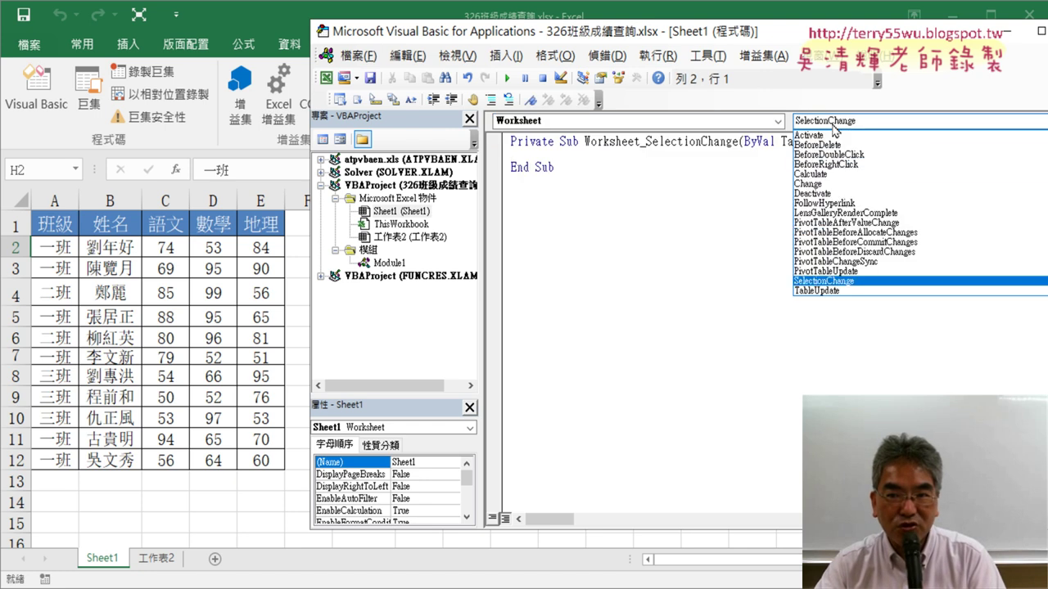
{"action": "left_click", "coordinate": [832, 185]}
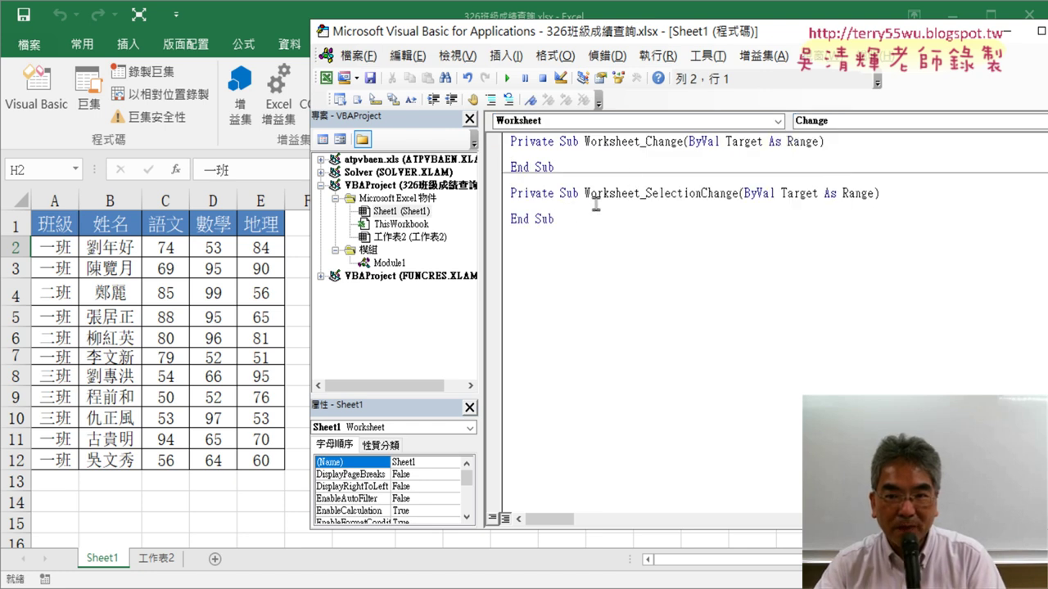
{"action": "left_click_drag", "start_coordinate": [555, 220], "coordinate": [507, 190]}
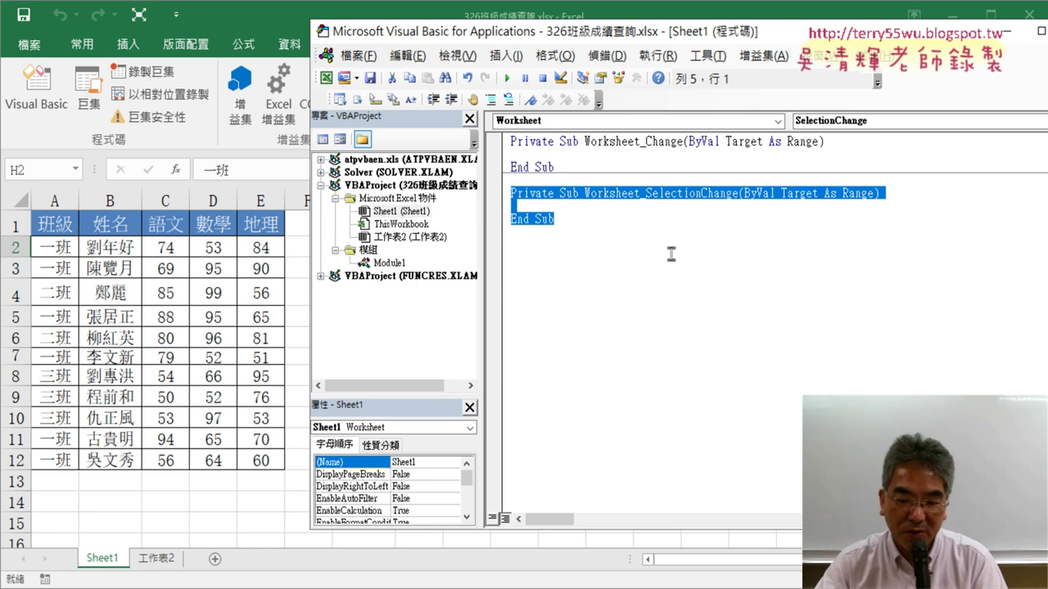
{"action": "key", "text": "Delete"}
{"action": "left_click_drag", "start_coordinate": [593, 168], "coordinate": [499, 141]}
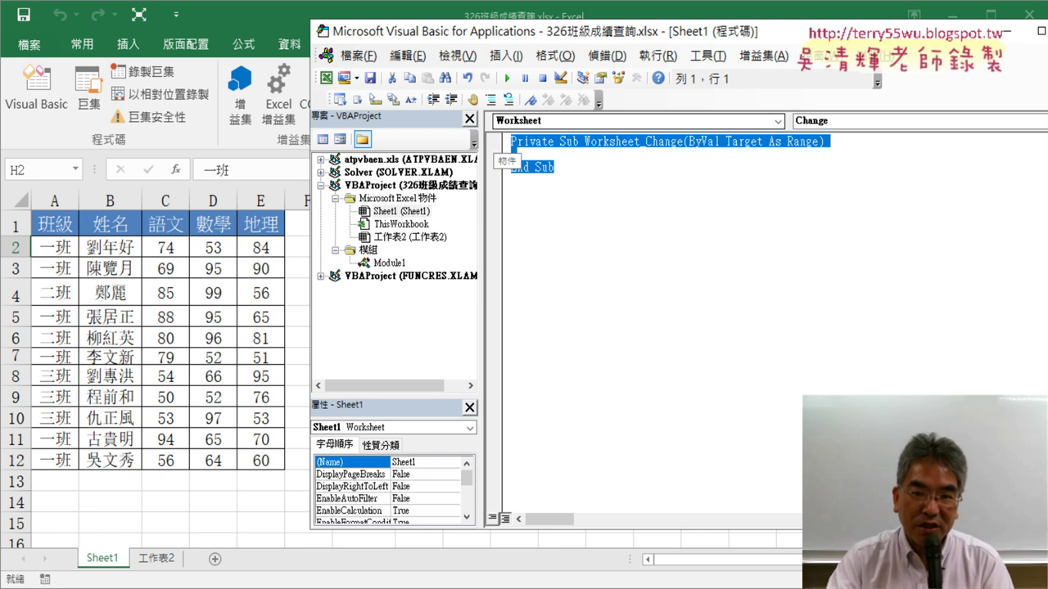
{"action": "left_click", "coordinate": [578, 187]}
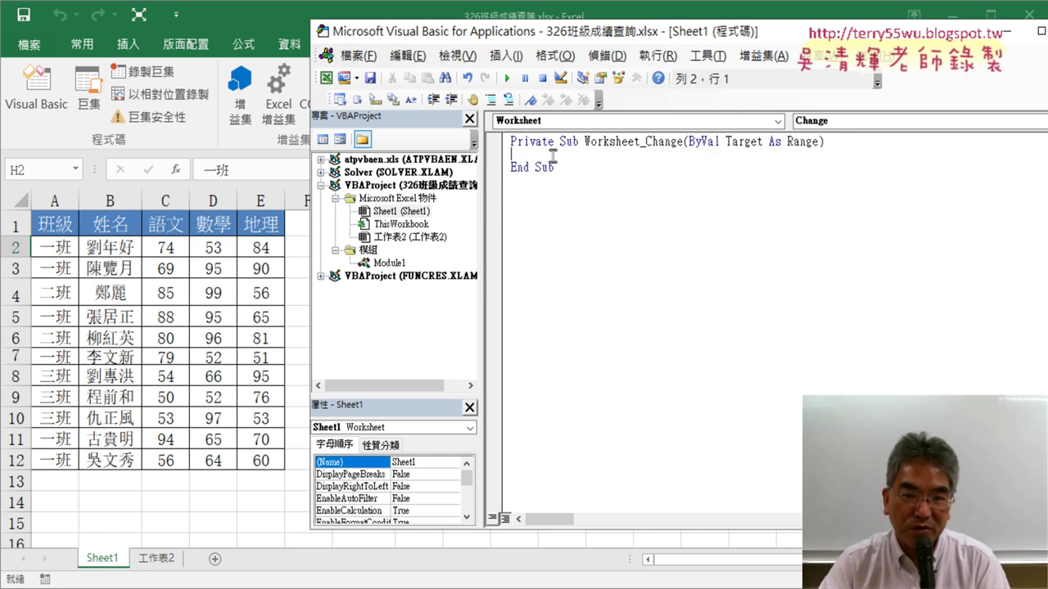
Write the If Target.Address = "$H$2" Then block inside Worksheet_Change
{"action": "key", "text": "Tab"}
{"action": "type", "text": "if"}
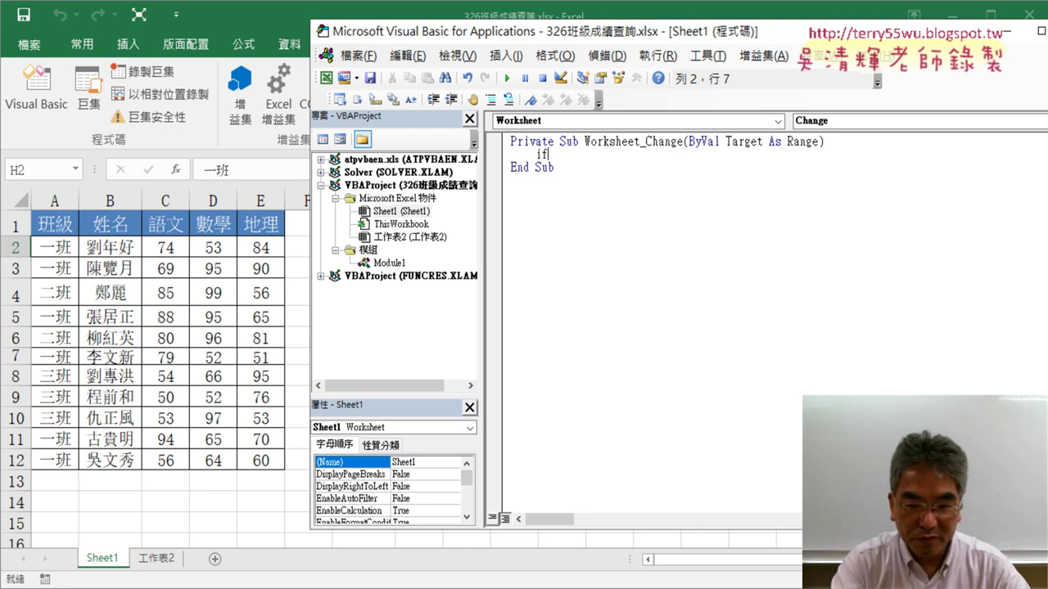
{"action": "left_click", "coordinate": [758, 144]}
{"action": "left_click", "coordinate": [516, 376]}
{"action": "left_click_drag", "start_coordinate": [763, 144], "coordinate": [726, 144]}
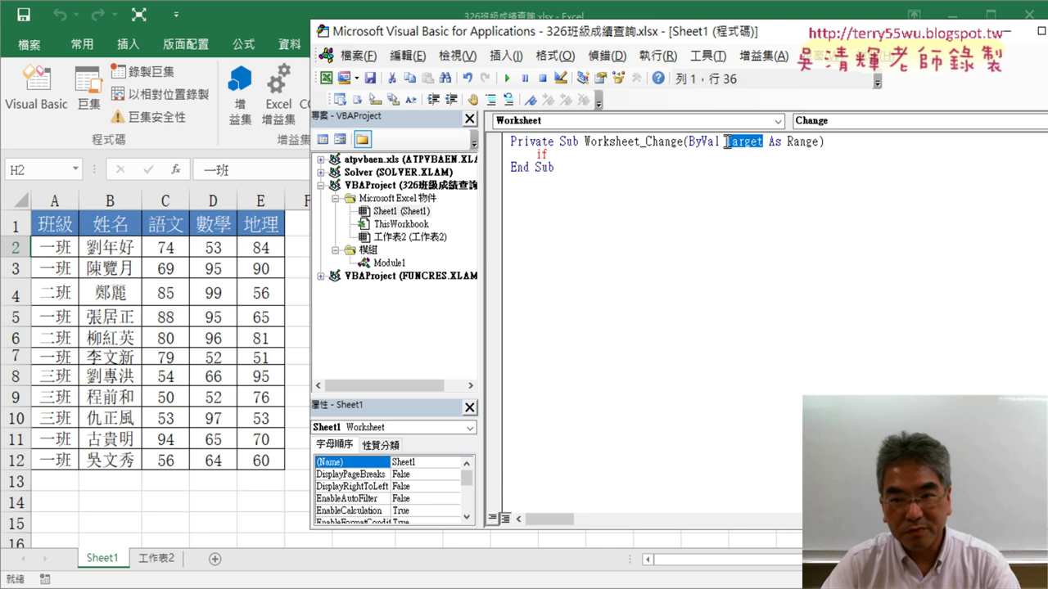
{"action": "left_click_drag", "start_coordinate": [649, 157], "coordinate": [621, 157]}
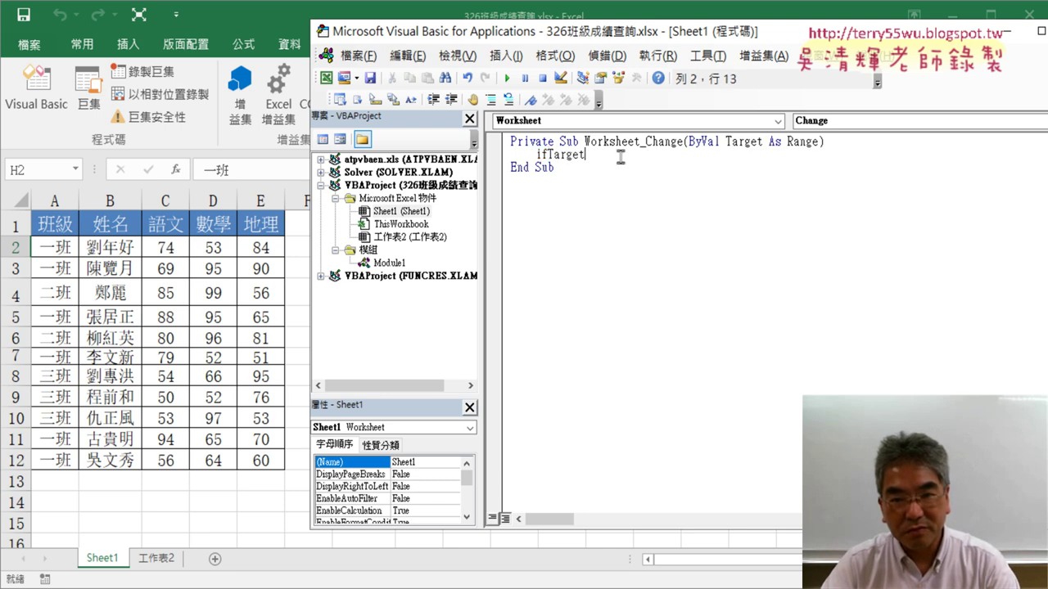
{"action": "type", "text": "."}
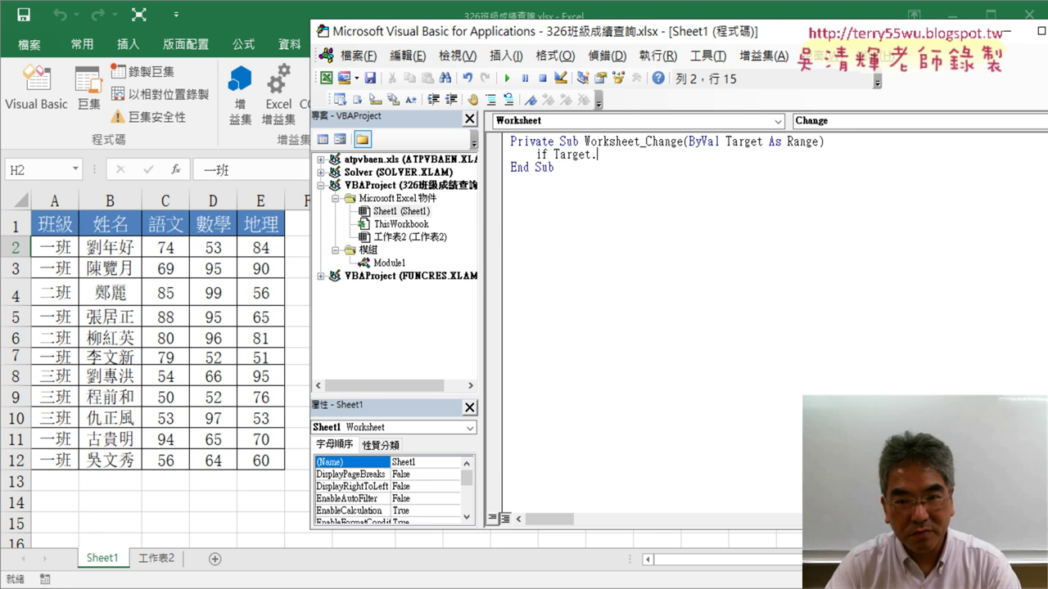
{"action": "type", "text": " .a"}
{"action": "key", "text": "Down"}
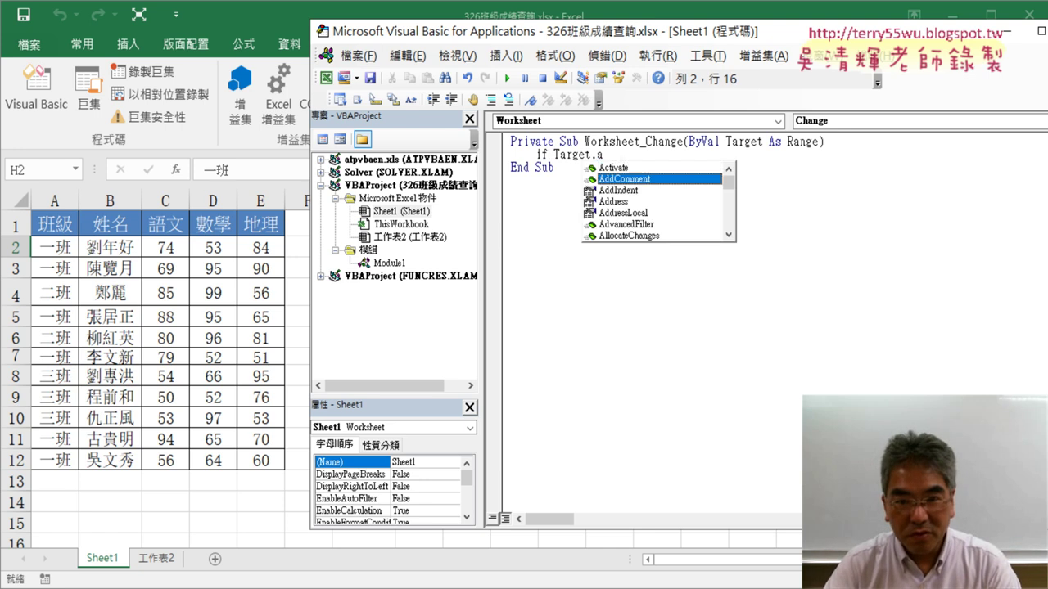
{"action": "key", "text": "Down"}
{"action": "key", "text": "Down"}
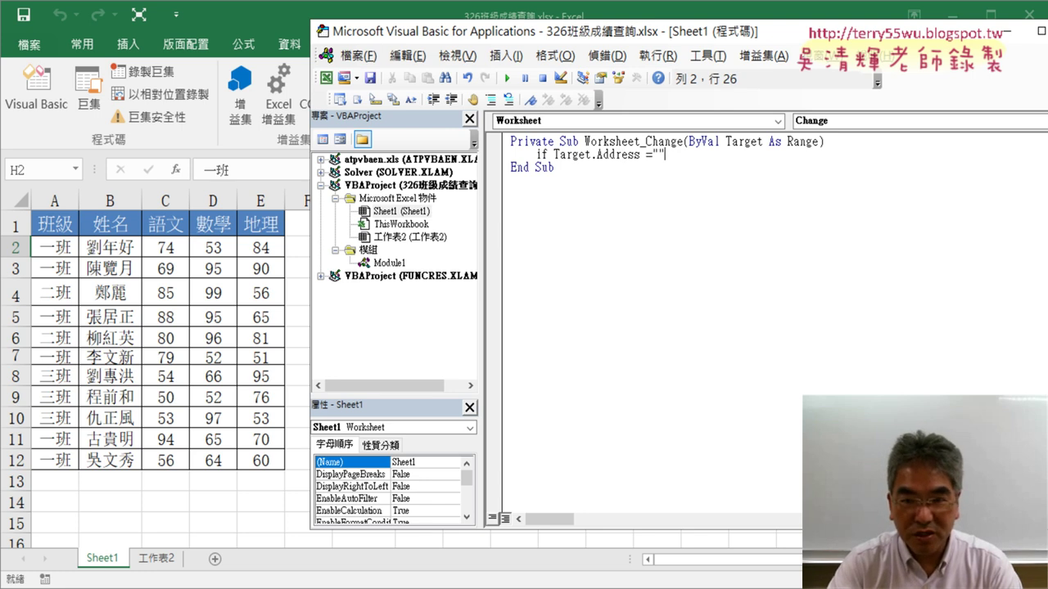
{"action": "type", "text": "H2\""}
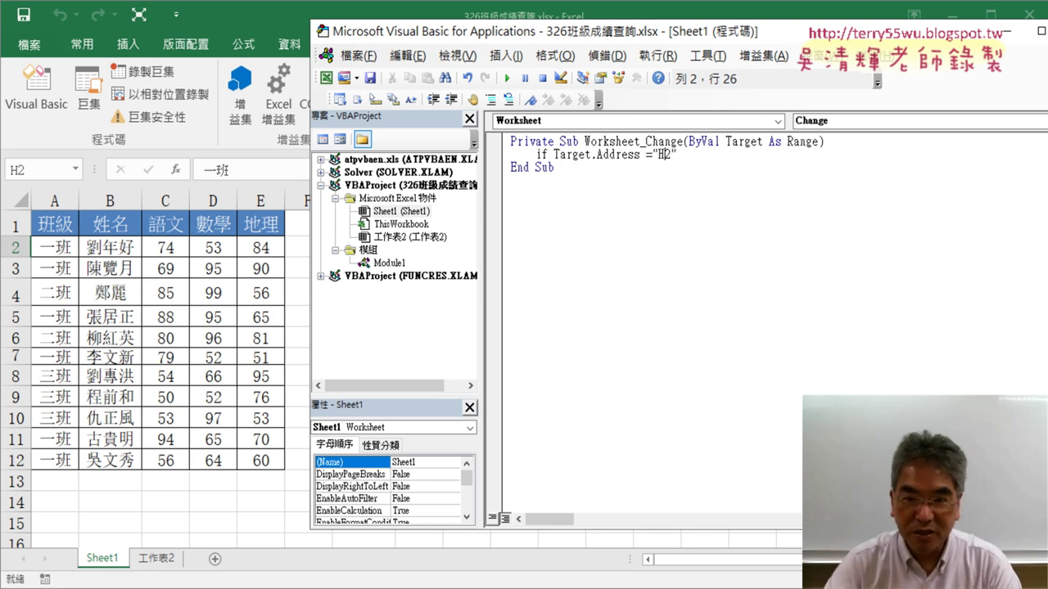
{"action": "type", "text": "$"}
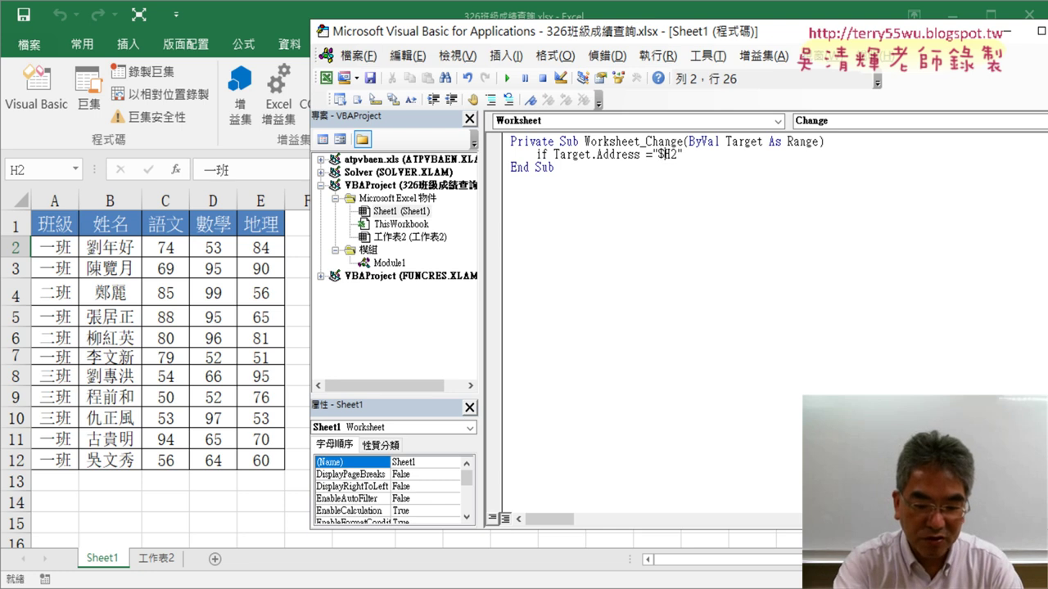
{"action": "key", "text": "Right"}
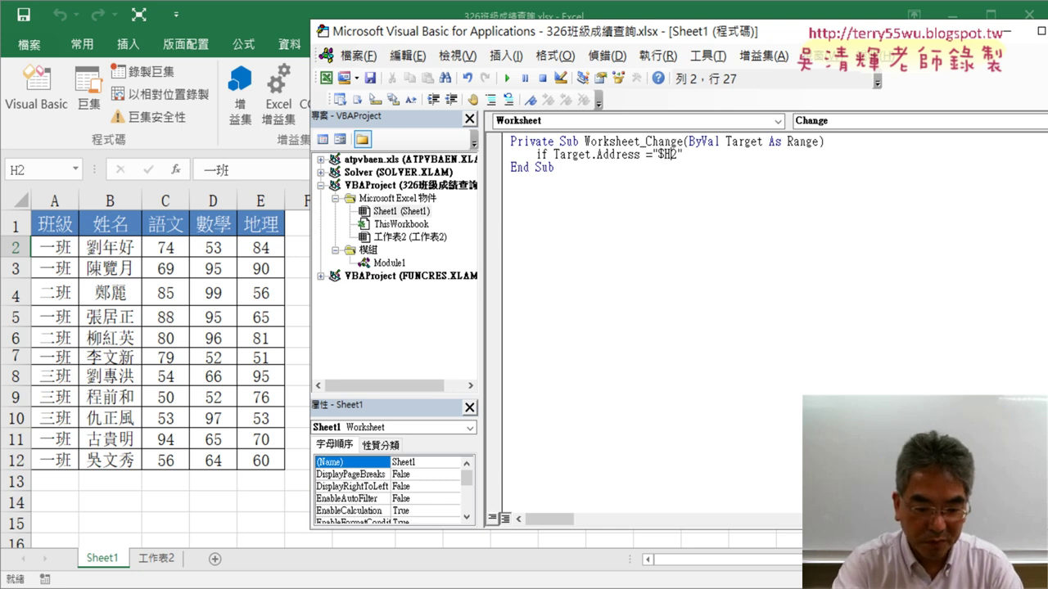
{"action": "type", "text": "$"}
{"action": "key", "text": "End"}
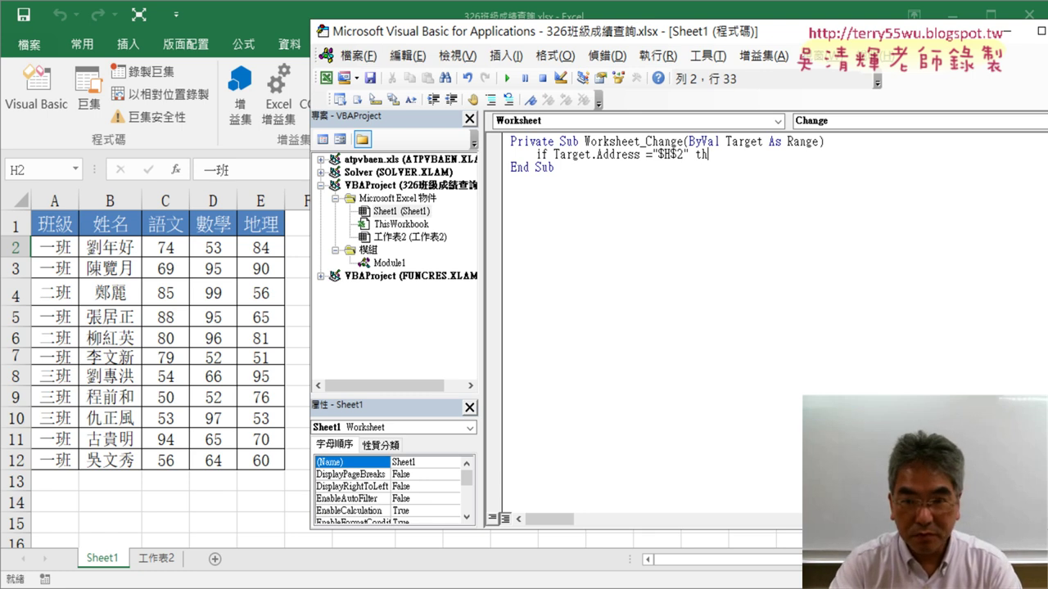
{"action": "key", "text": "Return"}
{"action": "key", "text": "Return"}
{"action": "type", "text": "end if"}
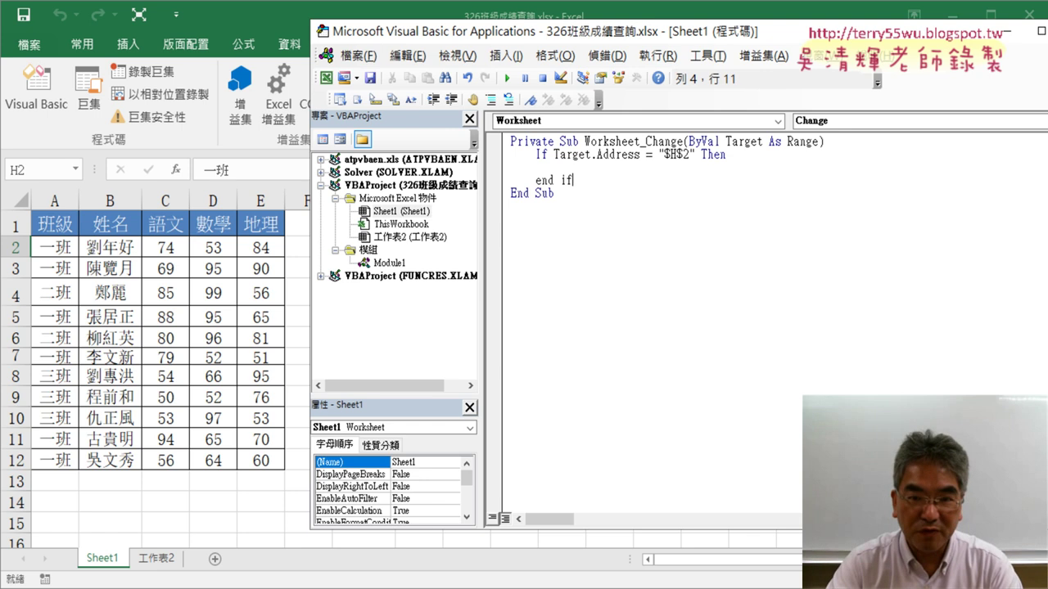
{"action": "left_click", "coordinate": [536, 167]}
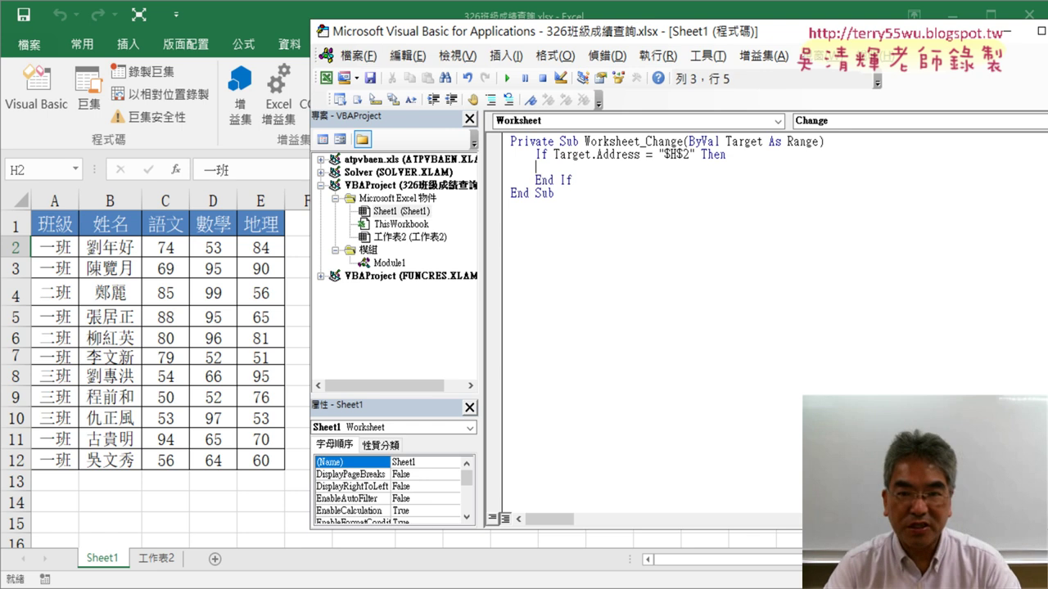
{"action": "key", "text": "Tab"}
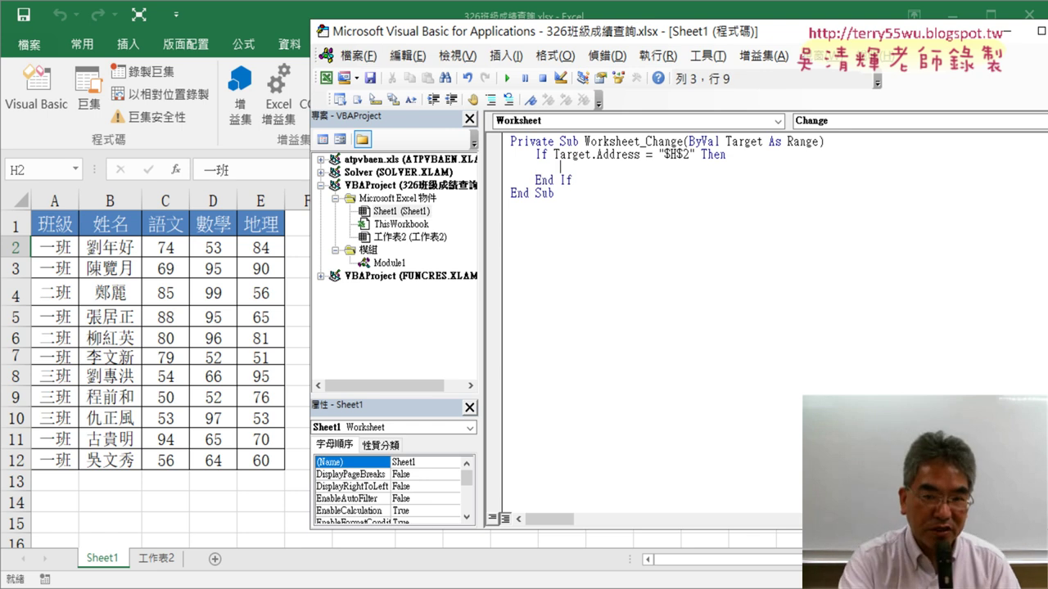
Copy the macro name from Module1 and add Call CopyDataBasedOnSelection inside the If block
{"action": "double_click", "coordinate": [405, 262]}
{"action": "left_click_drag", "start_coordinate": [534, 141], "coordinate": [680, 141]}
{"action": "right_click", "coordinate": [671, 143]}
{"action": "left_click", "coordinate": [714, 172]}
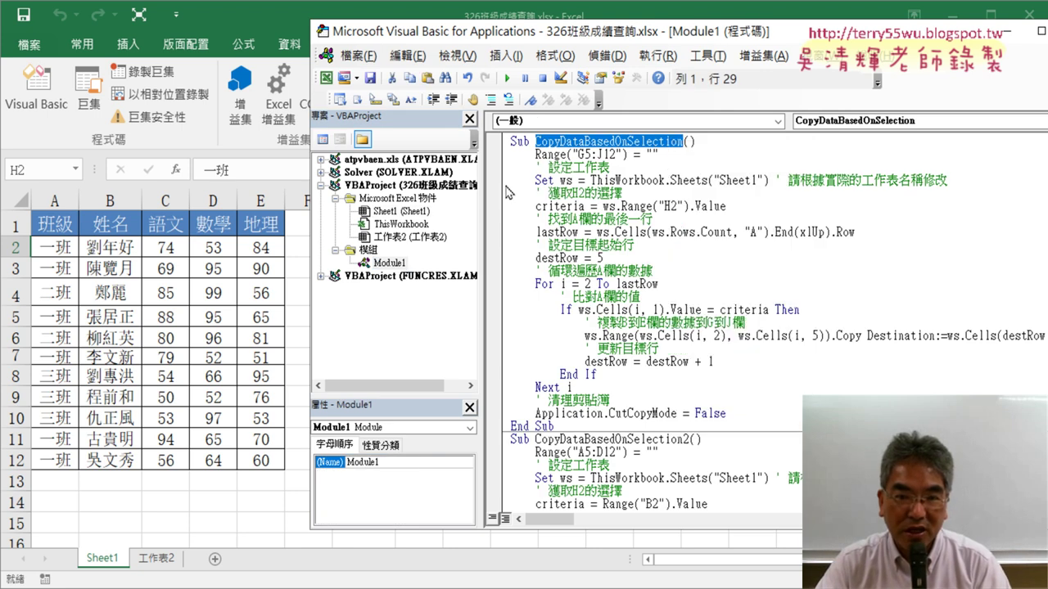
{"action": "double_click", "coordinate": [401, 213]}
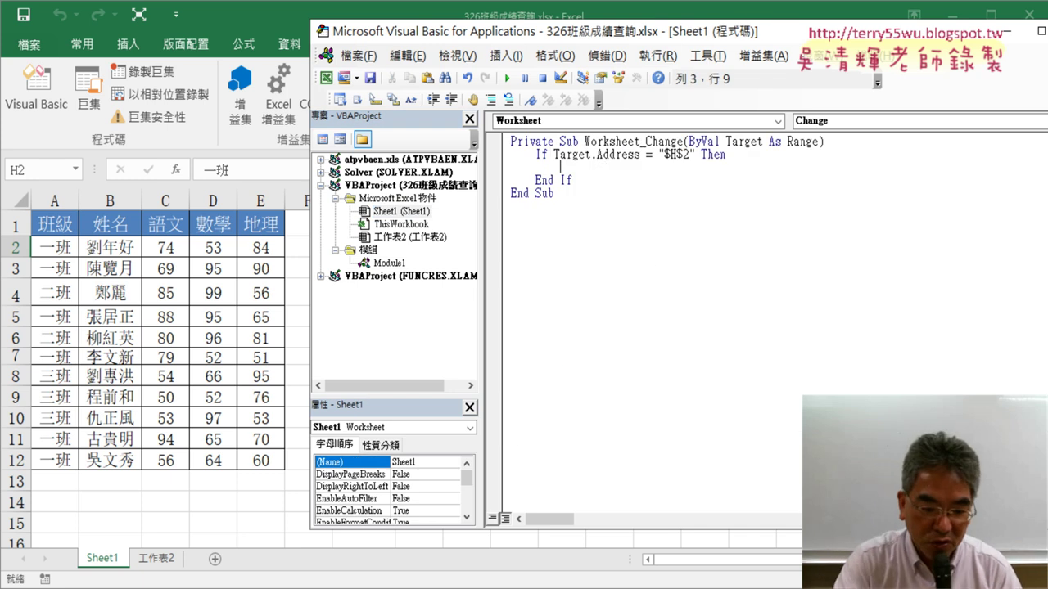
{"action": "type", "text": "call"}
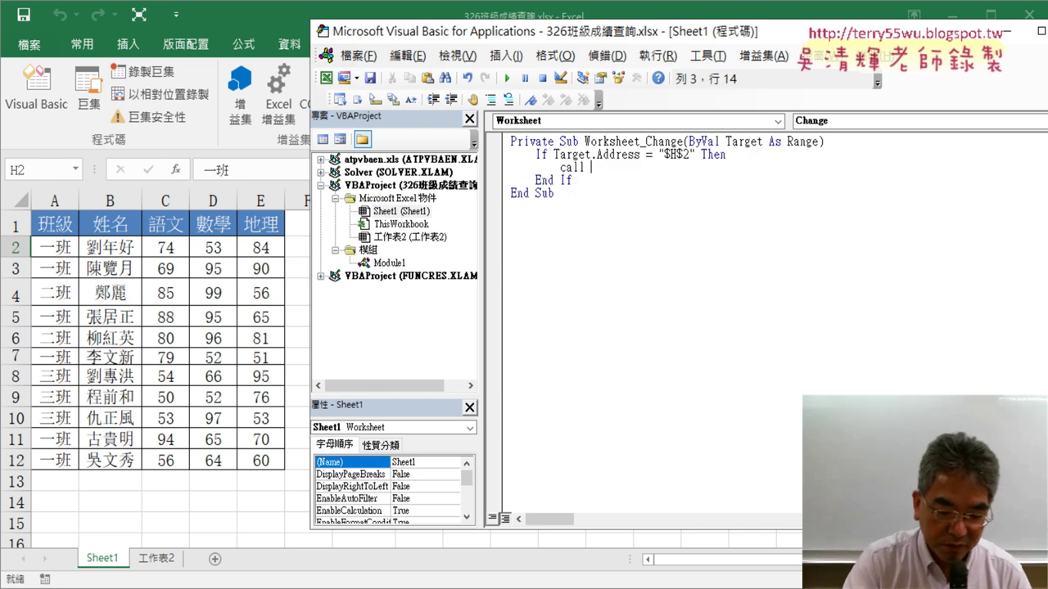
{"action": "key", "text": "ctrl+v"}
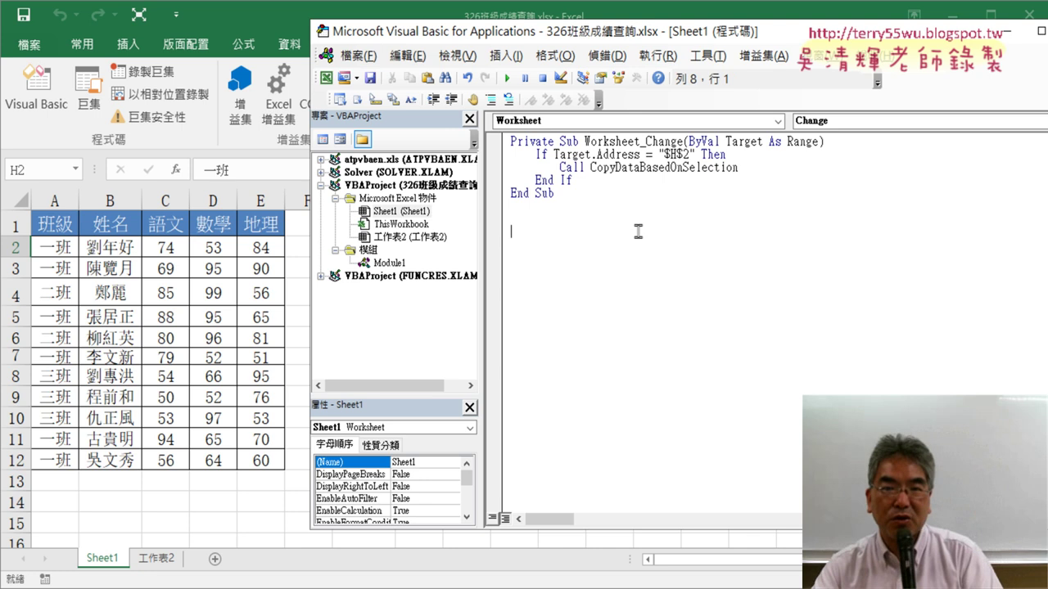
Copy the Worksheet_Change code and paste it on a new line below End Sub in Google Docs
{"action": "left_click_drag", "start_coordinate": [513, 215], "coordinate": [505, 144]}
{"action": "right_click", "coordinate": [543, 146]}
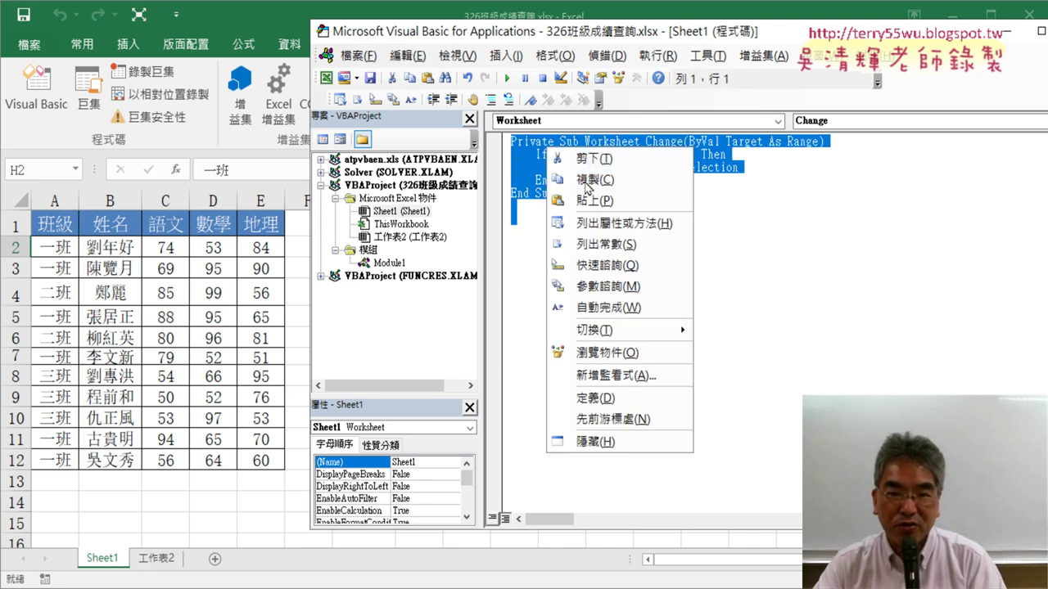
{"action": "left_click", "coordinate": [578, 178]}
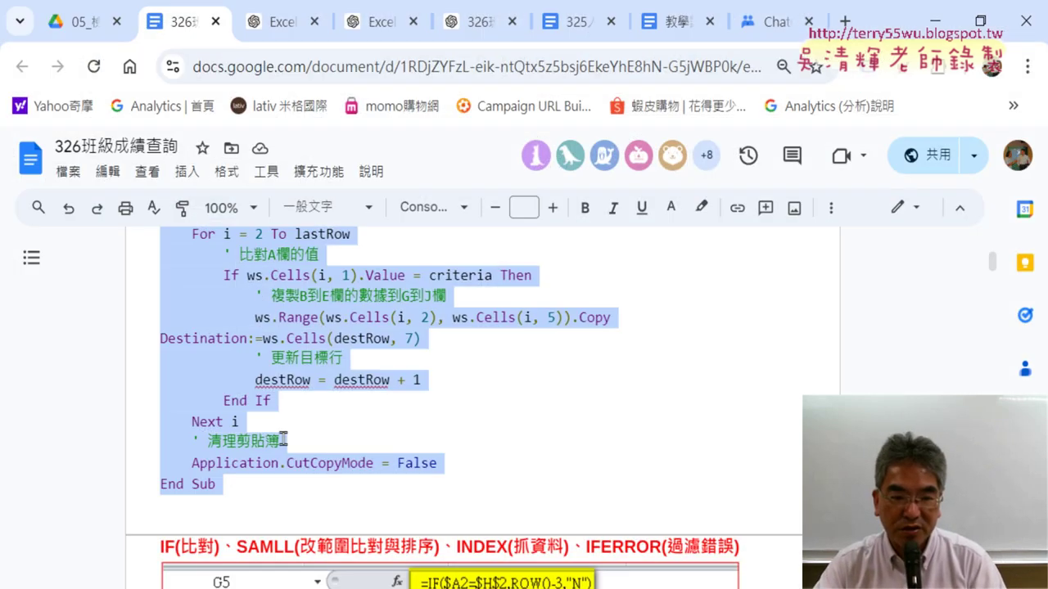
{"action": "scroll", "coordinate": [282, 440], "scroll_direction": "down", "scroll_amount": 3}
{"action": "left_click", "coordinate": [190, 315]}
{"action": "key", "text": "Return"}
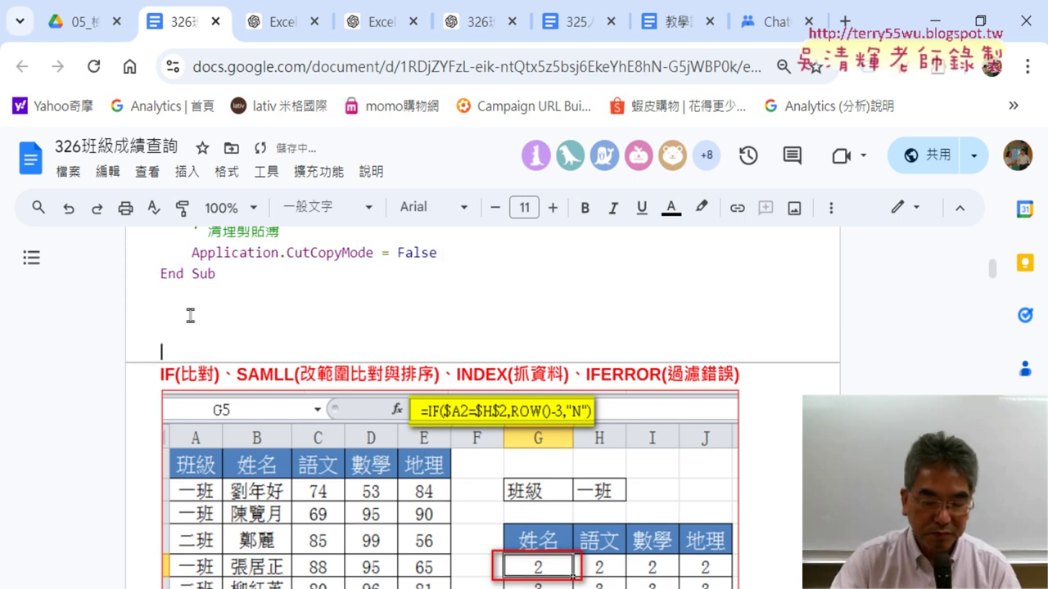
{"action": "key", "text": "ctrl+v"}
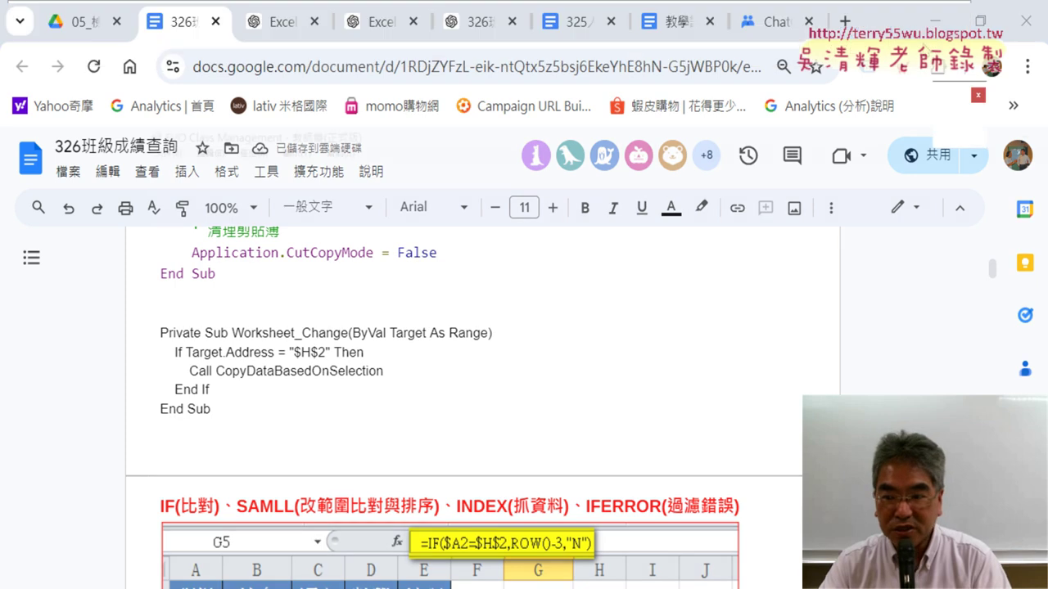
{"action": "key", "text": "alt+Tab"}
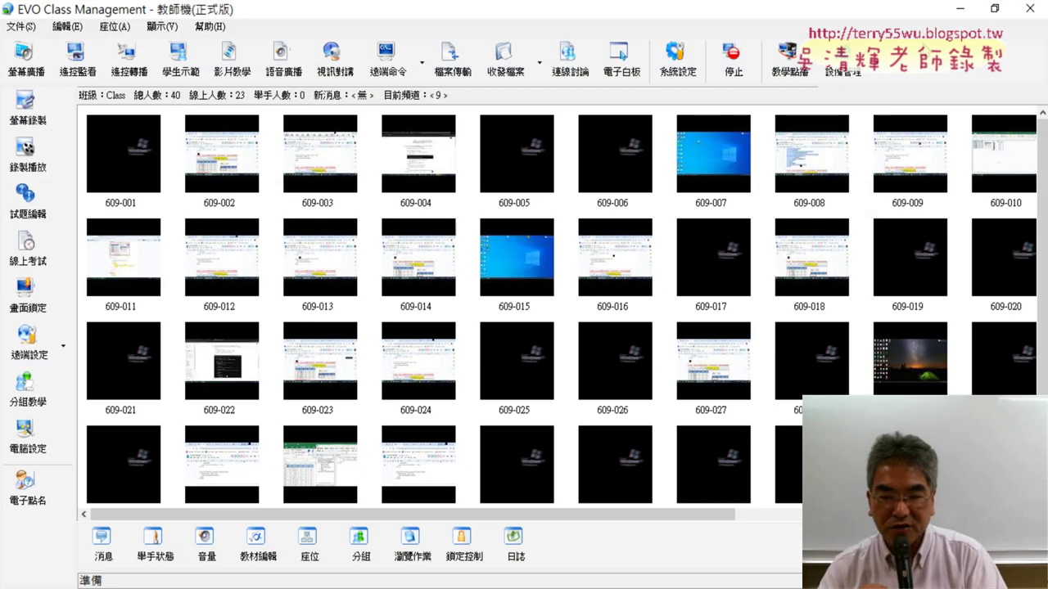